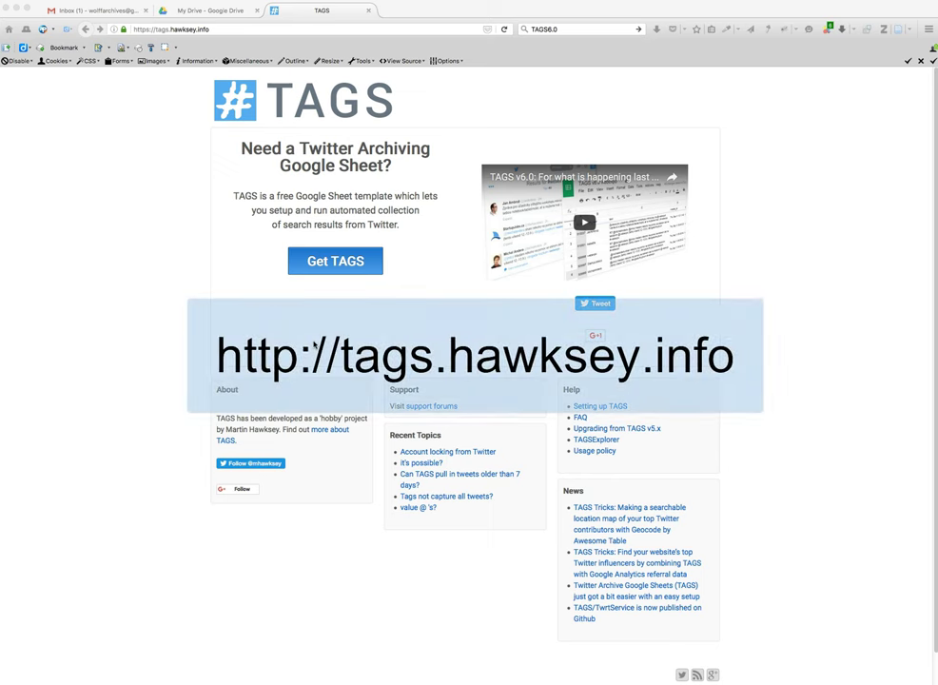
Step: Go to Get TAGS and request a copy of the TAGS v6.1 template
left_click(345, 265)
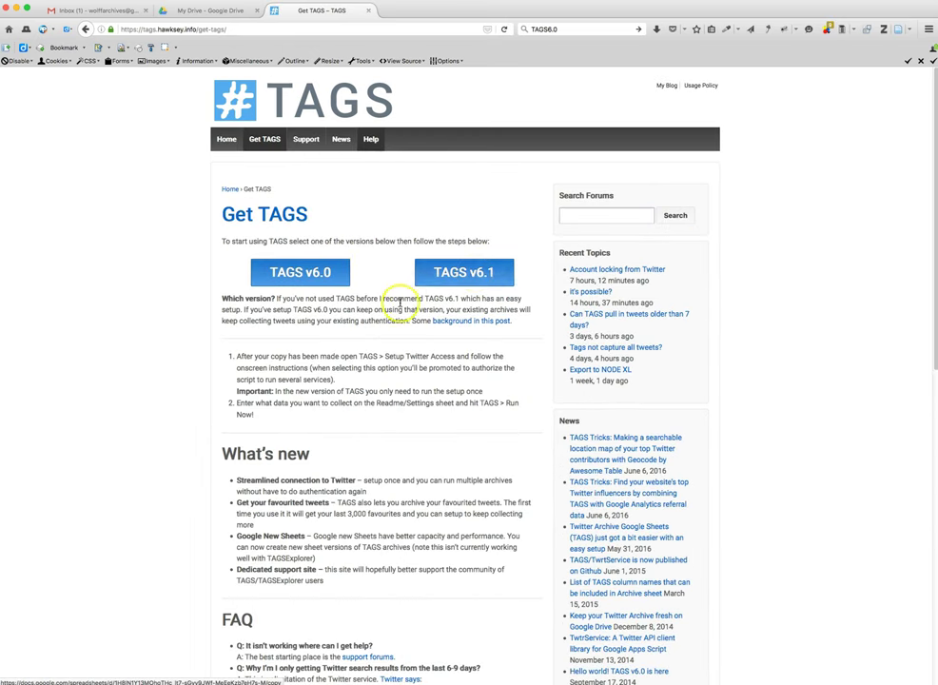
left_click(431, 276)
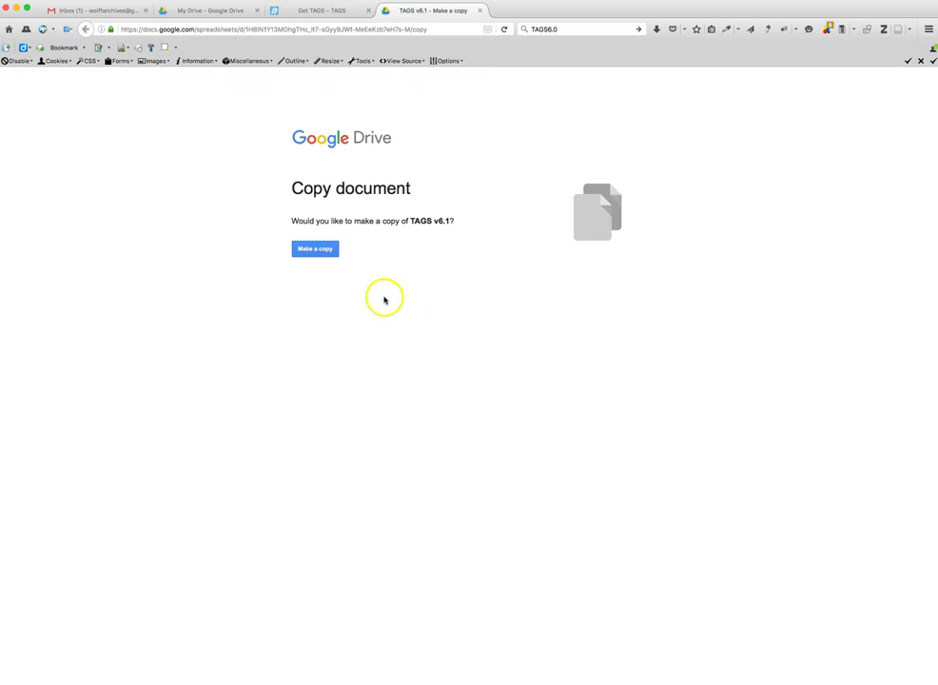
Step: Make a personal copy of TAGS v6.1 and open it in Google Sheets
left_click(319, 251)
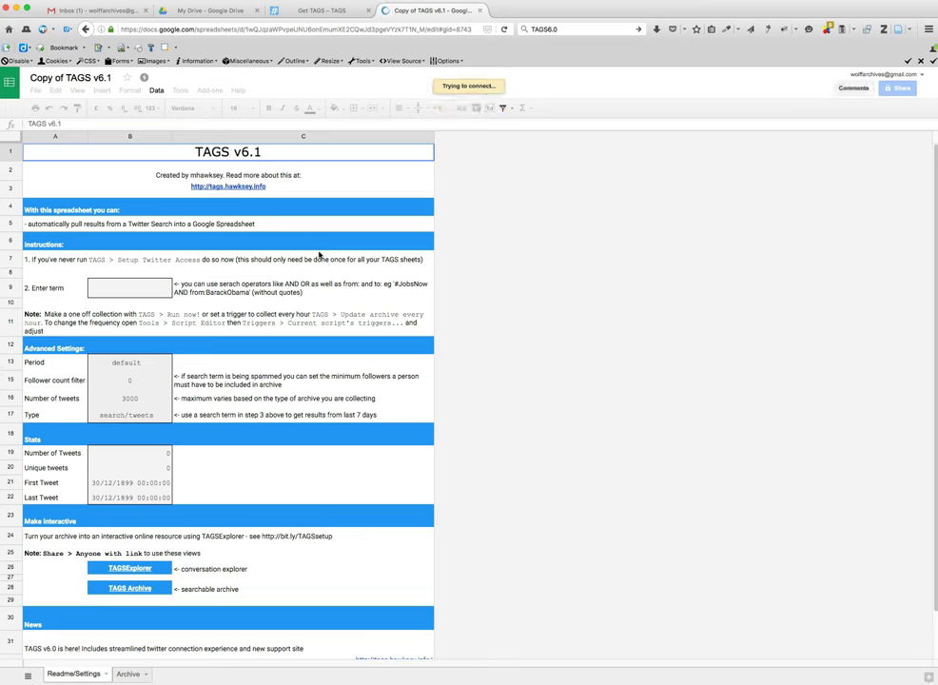
left_click(309, 250)
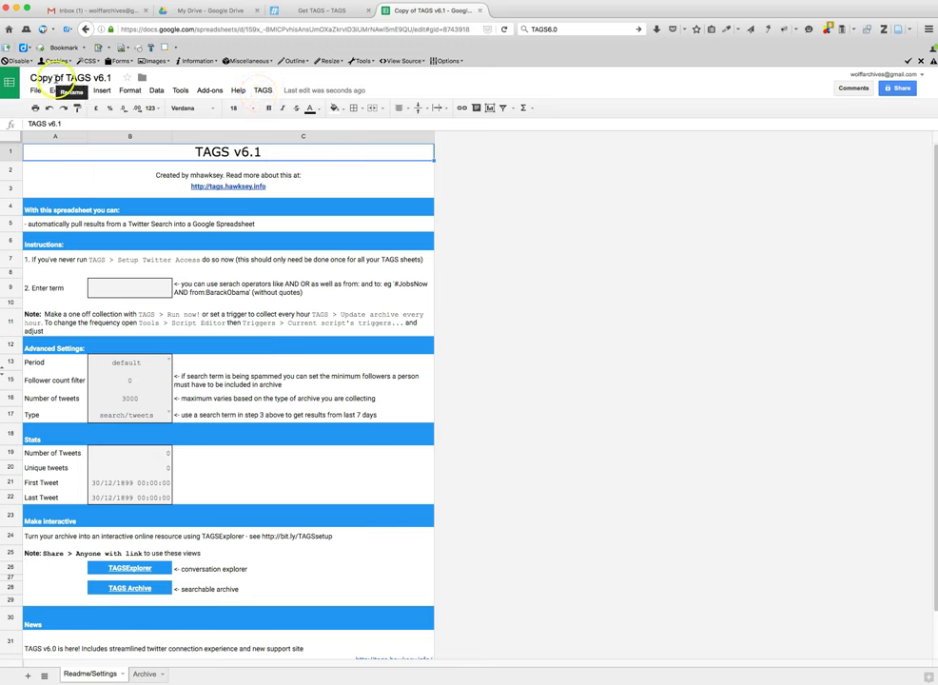
Step: Replace the title 'Copy of TAGS v6.1' with '#climatechange archive'
left_click(67, 78)
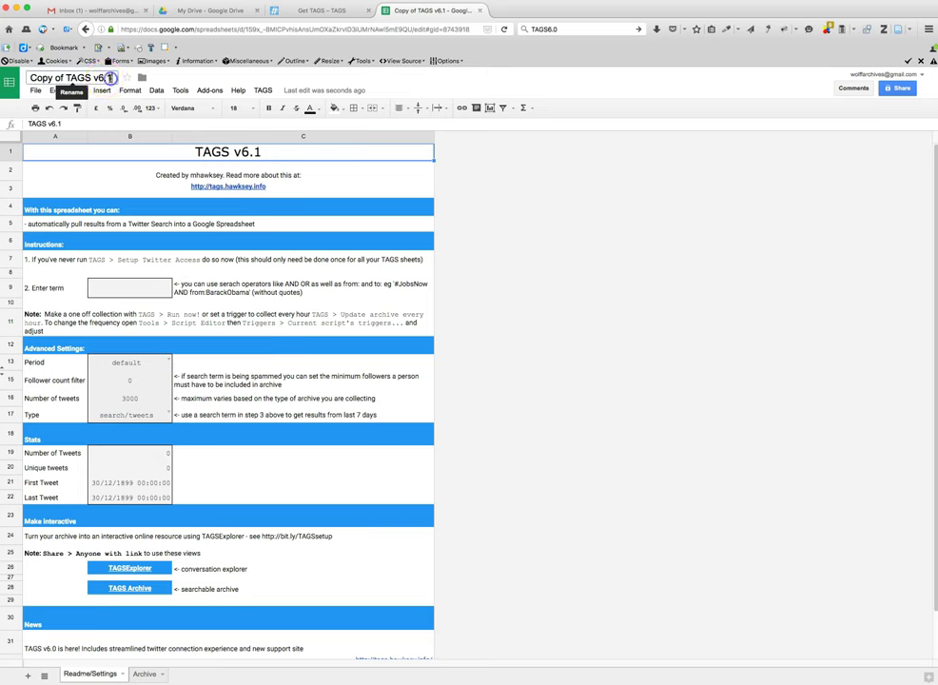
left_click(107, 78)
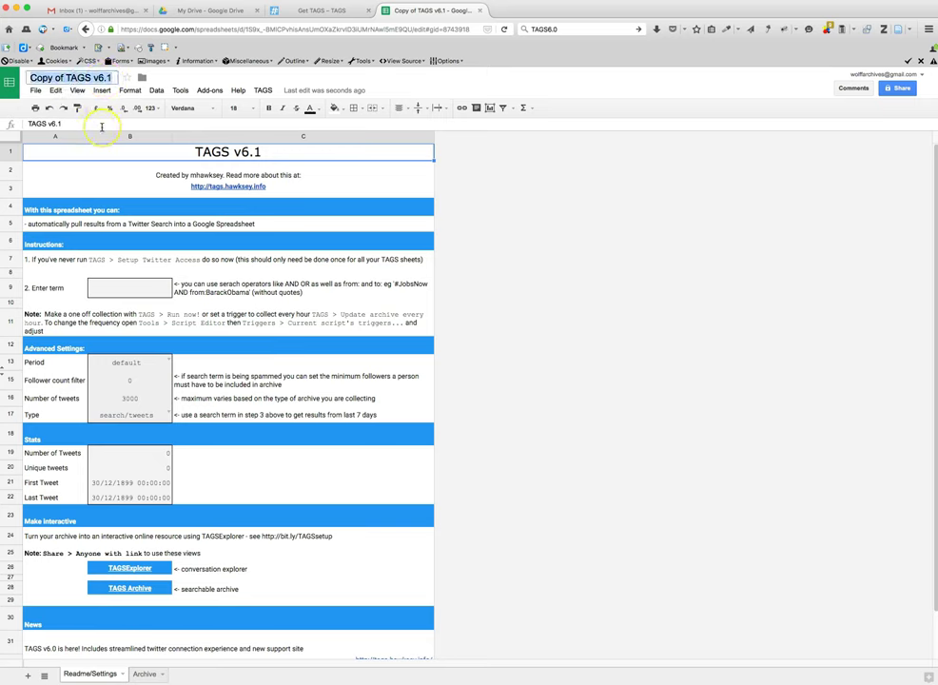
left_click(138, 119)
type("#climat")
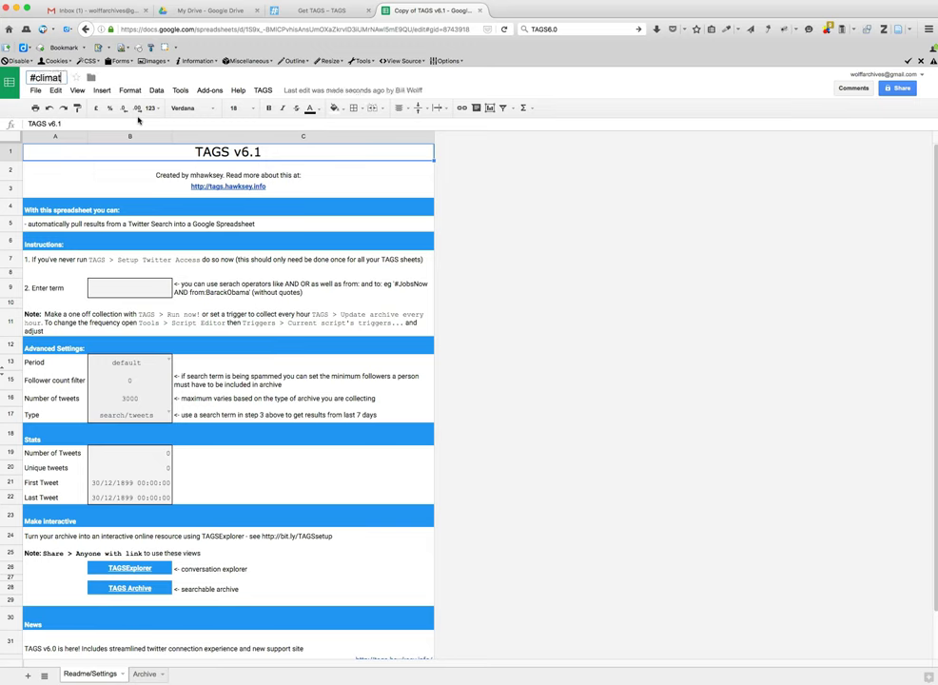
type("echange ar")
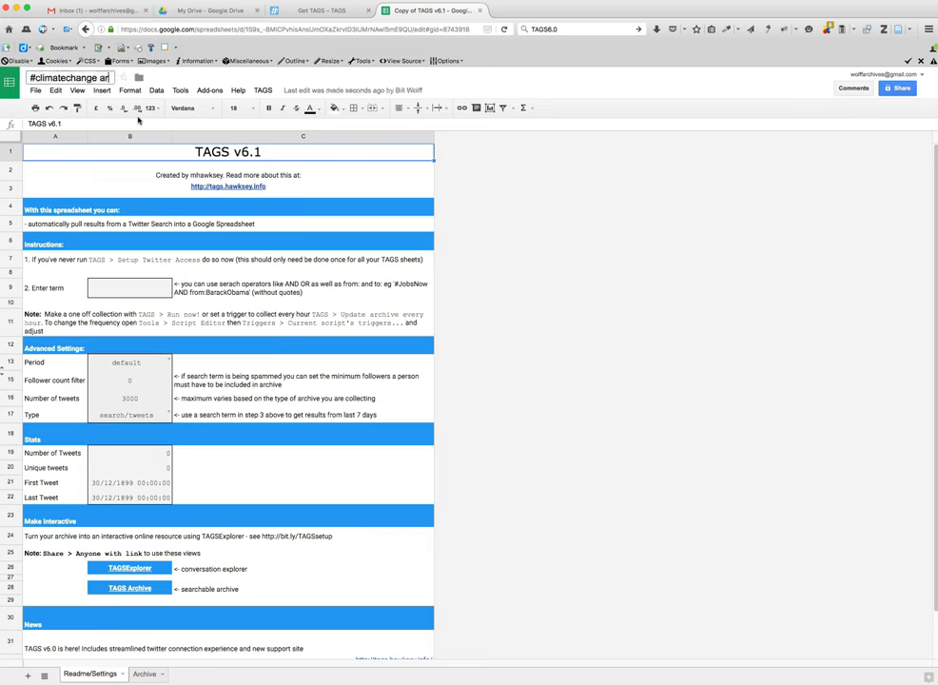
type("chive")
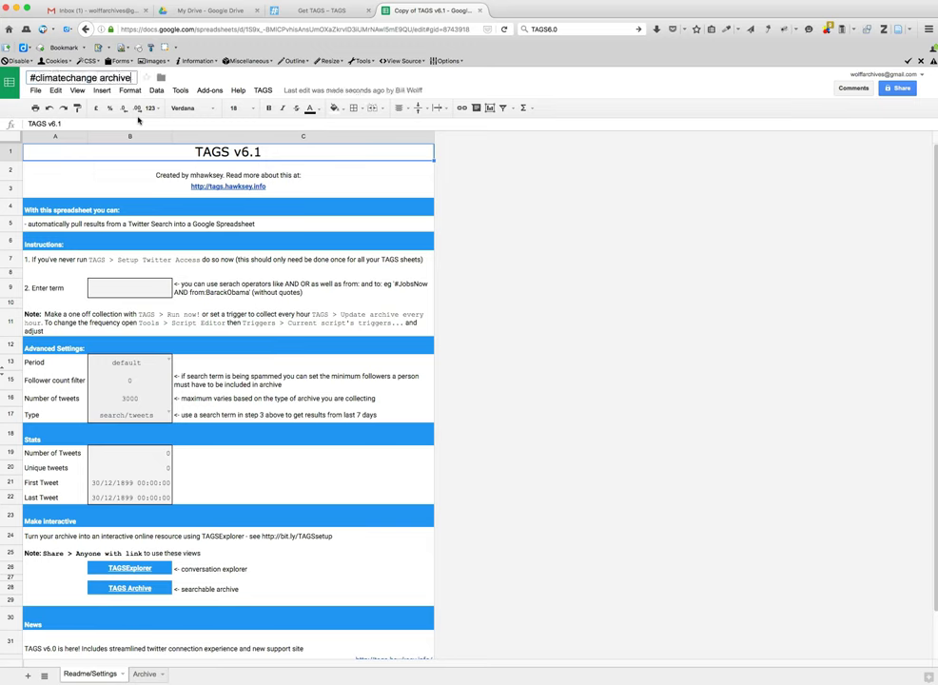
left_click(32, 82)
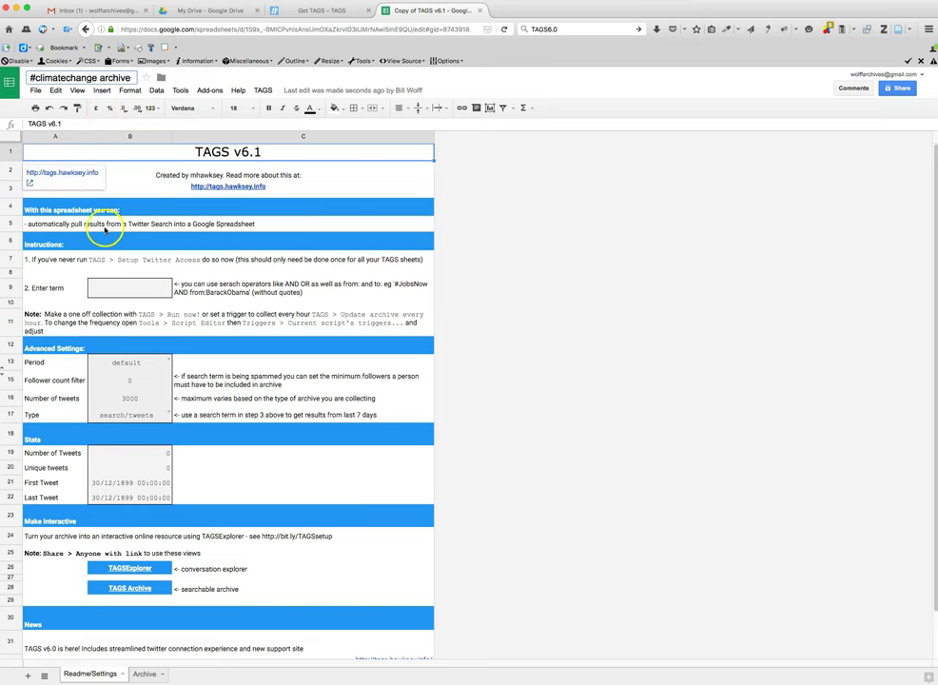
Step: Launch TAGS > Setup Twitter Access from the renamed spreadsheet
left_click(317, 185)
left_click(262, 90)
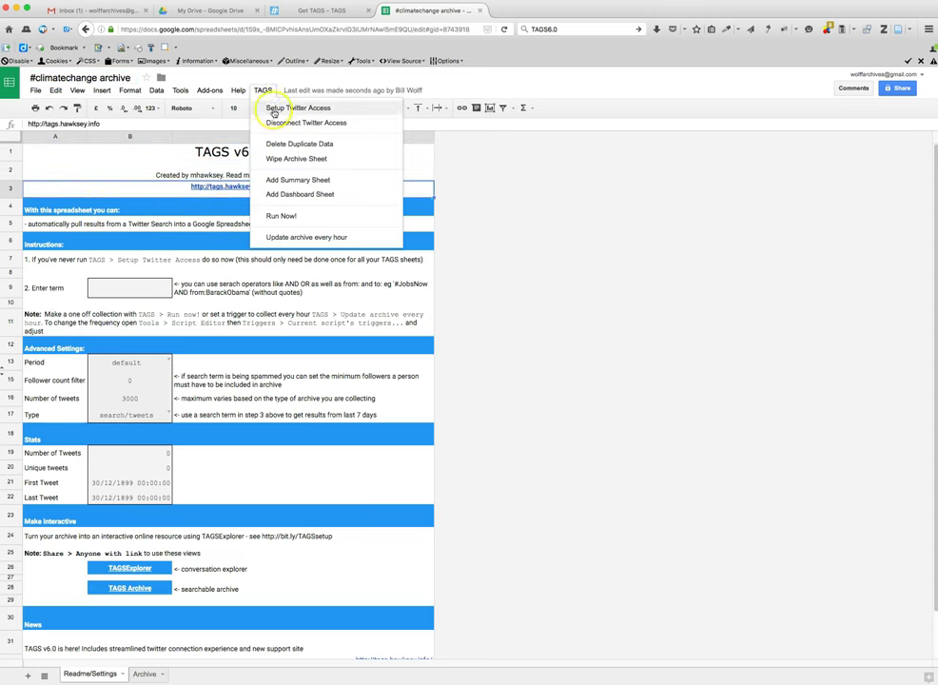
left_click(274, 111)
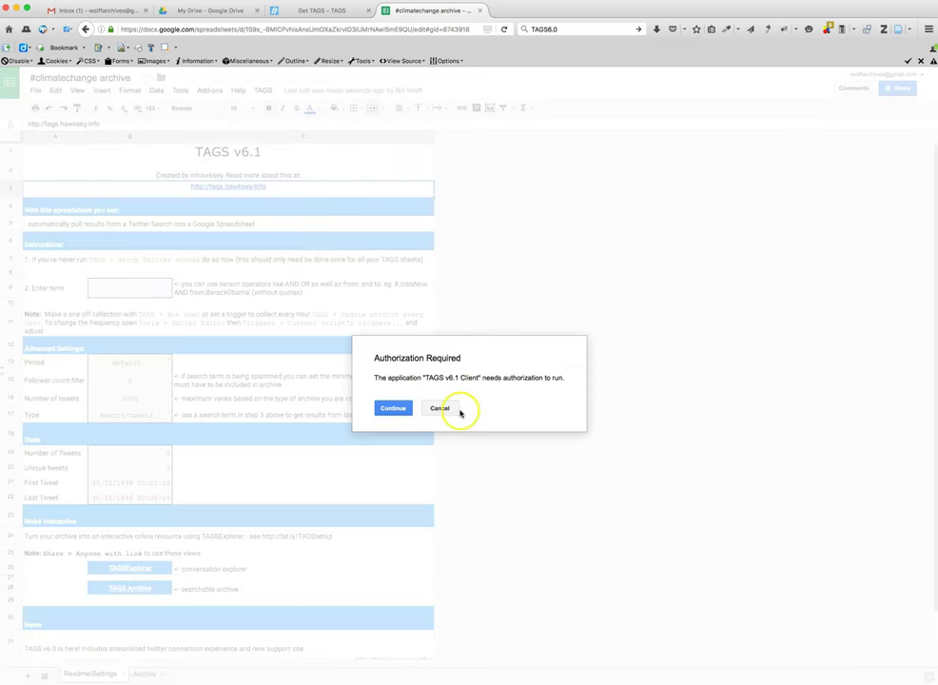
Step: Continue and Allow the TAGS script's requested permissions in the popup
left_click(392, 410)
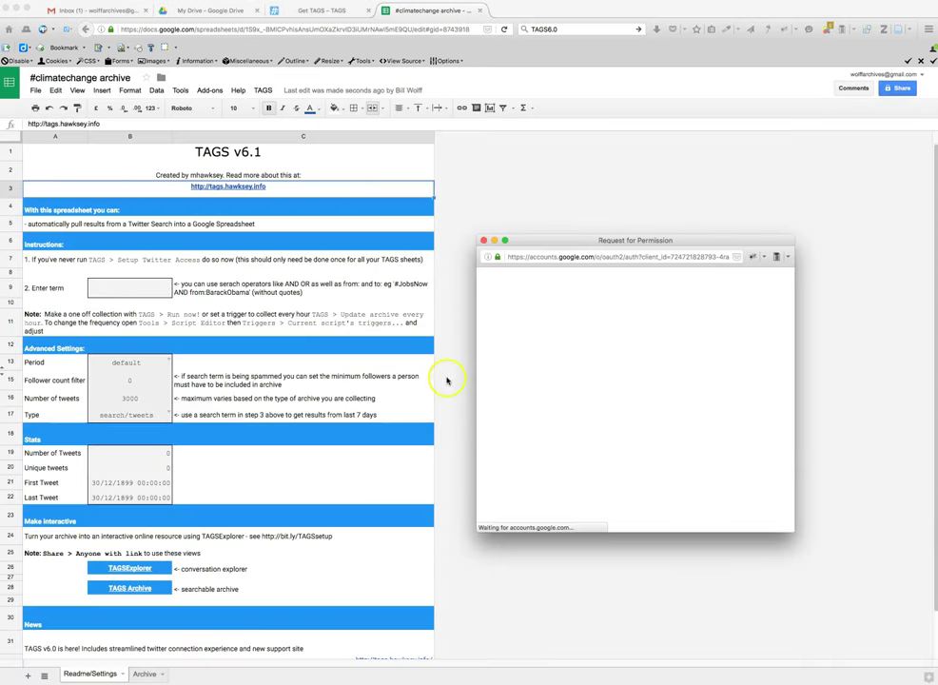
left_click_drag(559, 241, 415, 152)
left_click_drag(650, 443, 680, 513)
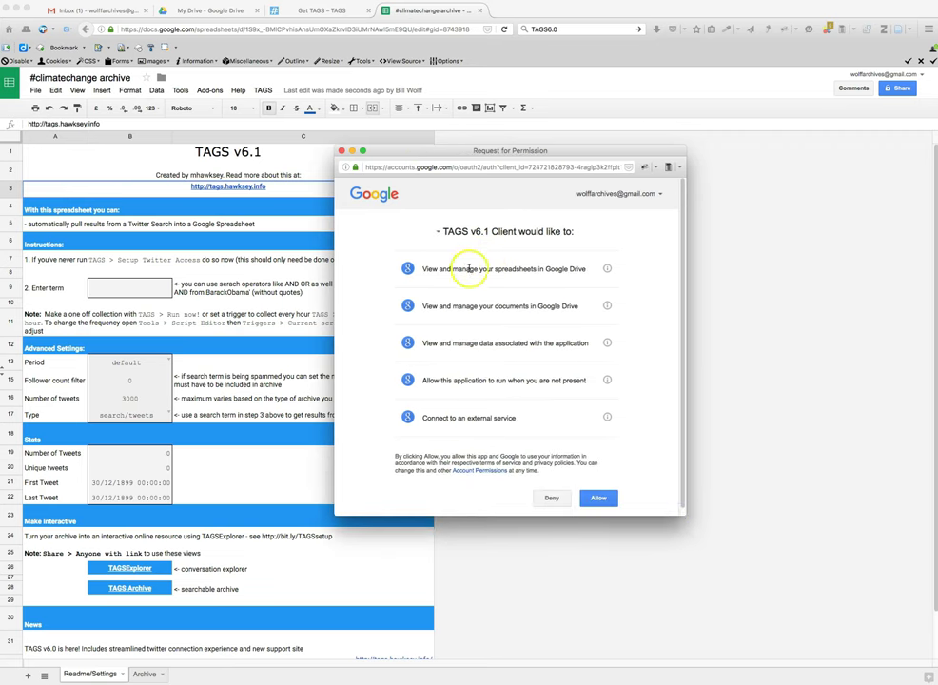
left_click(606, 497)
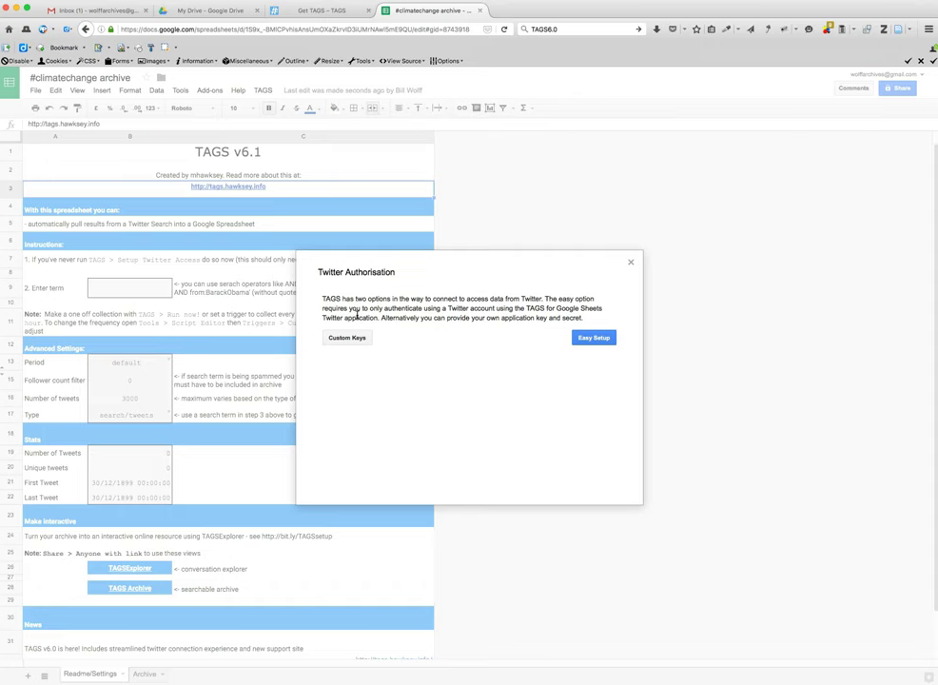
Step: Choose Easy Setup and allow TAGS access through Twitter sign-in
left_click(598, 339)
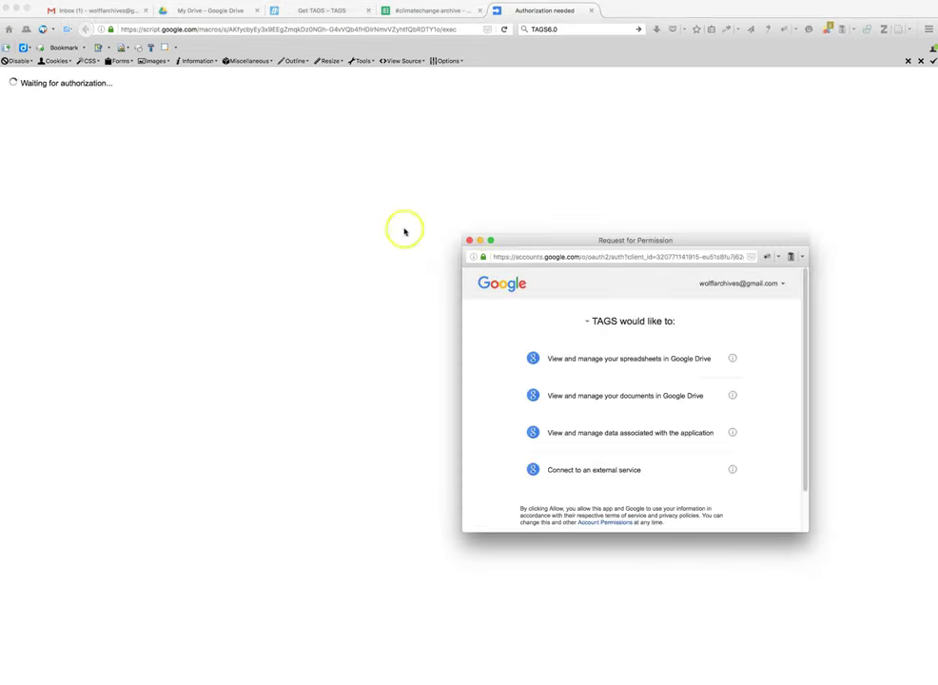
left_click_drag(524, 233, 415, 177)
scroll(532, 380, "down", 2)
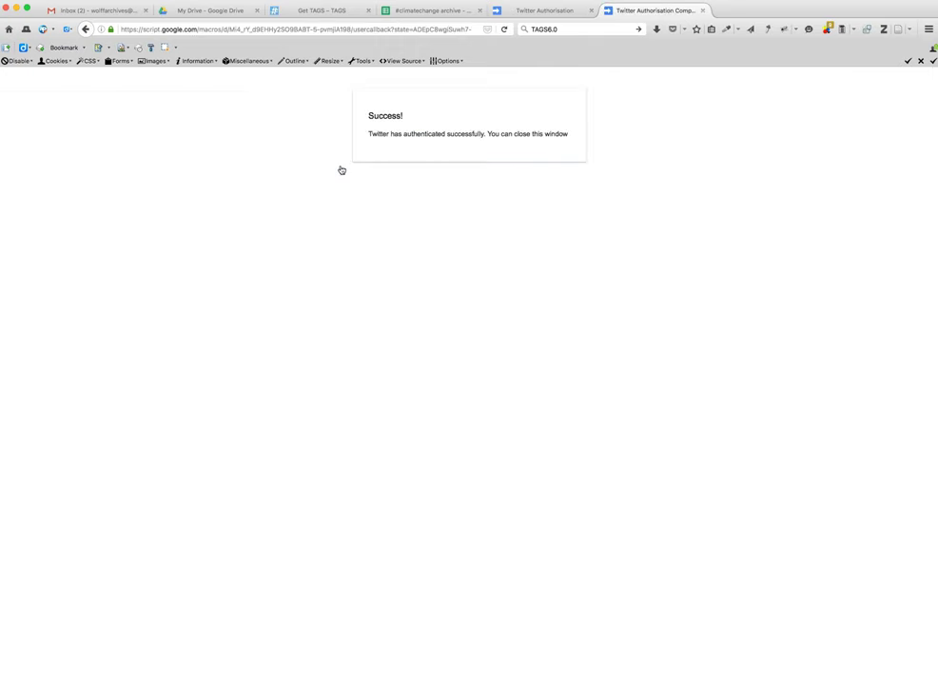
Step: Close the authorisation success and Twitter authorisation tabs
left_click(720, 25)
left_click(705, 13)
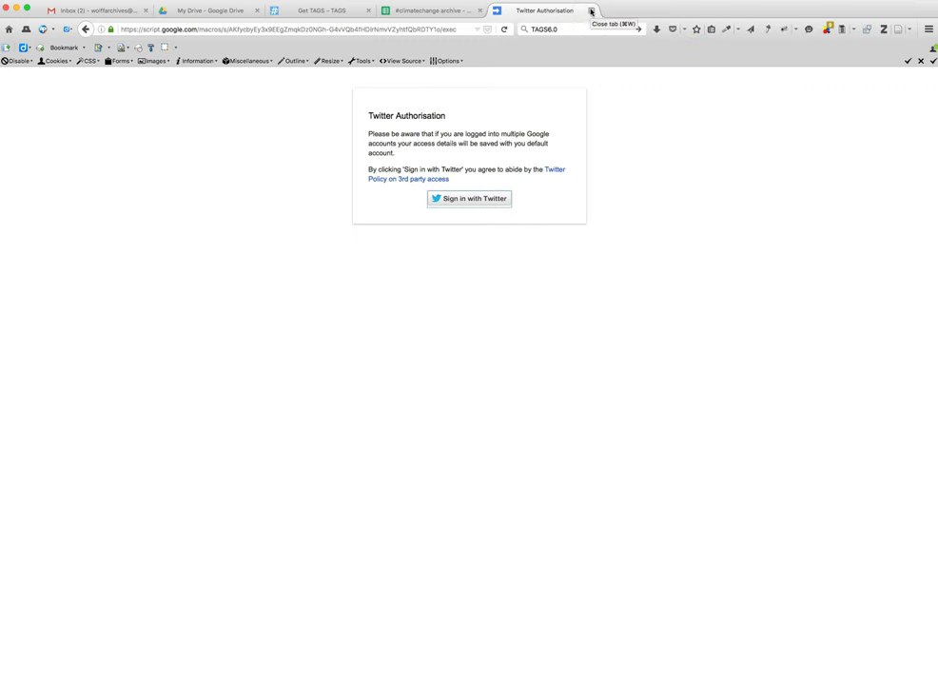
left_click(591, 12)
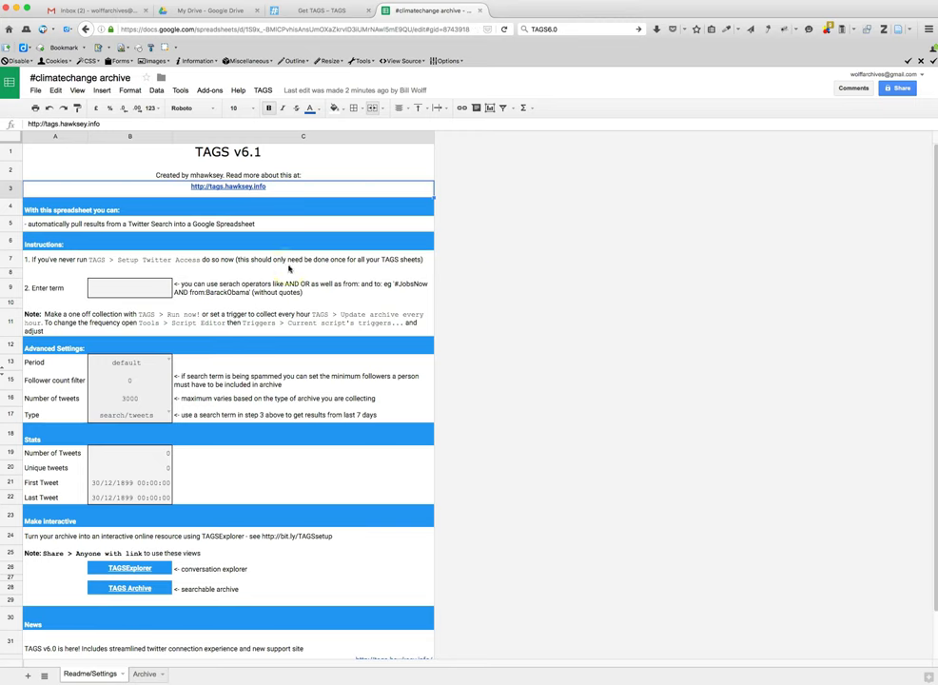
Step: Enter #climatechange as the search term in B9 and keep Type as search/tweets
left_click(150, 289)
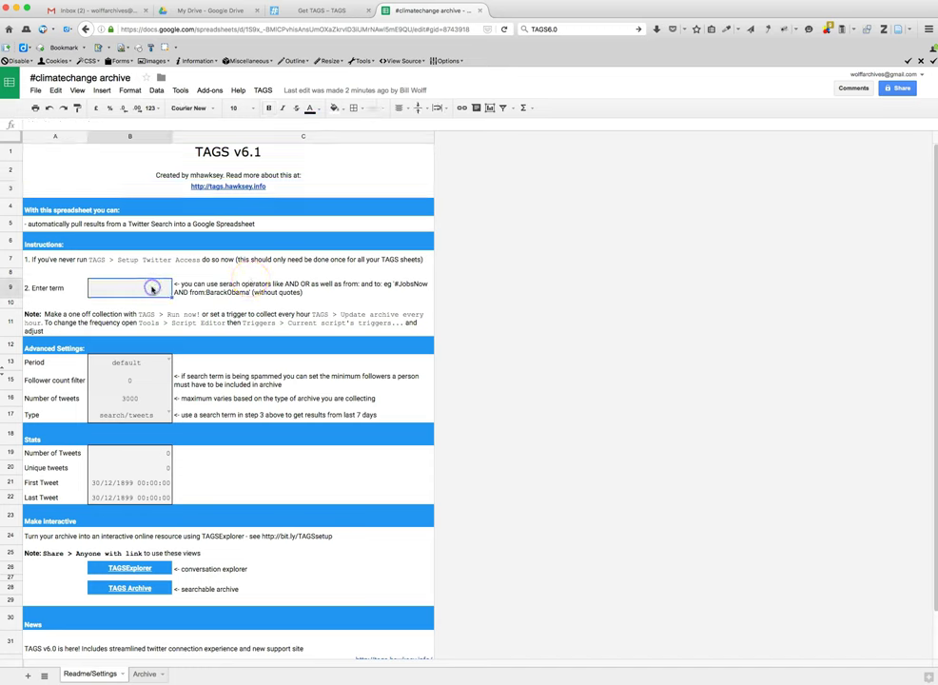
double_click(151, 287)
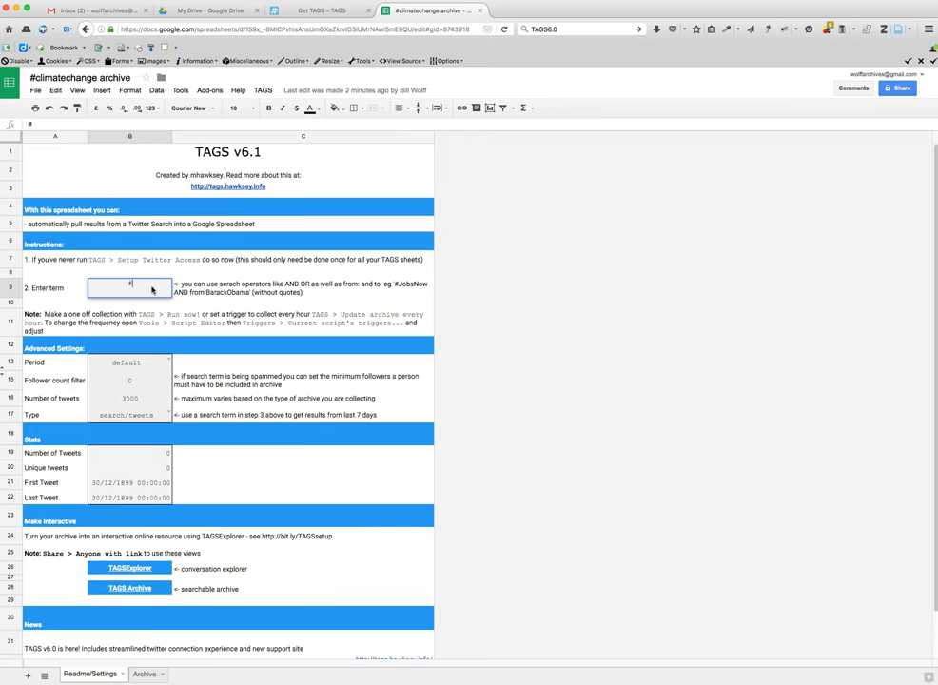
type("#climatechange")
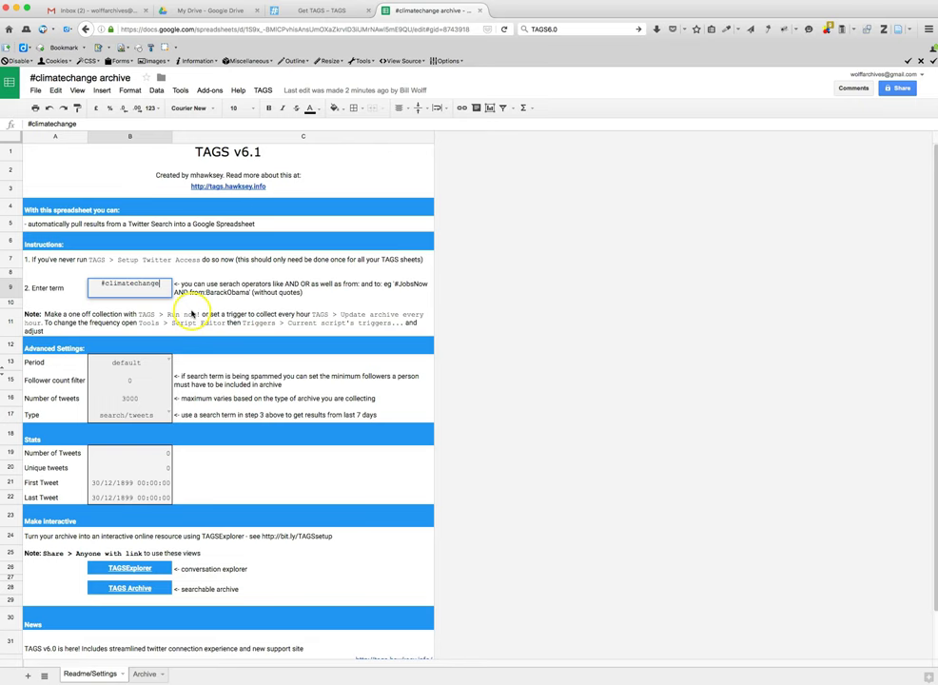
left_click(198, 301)
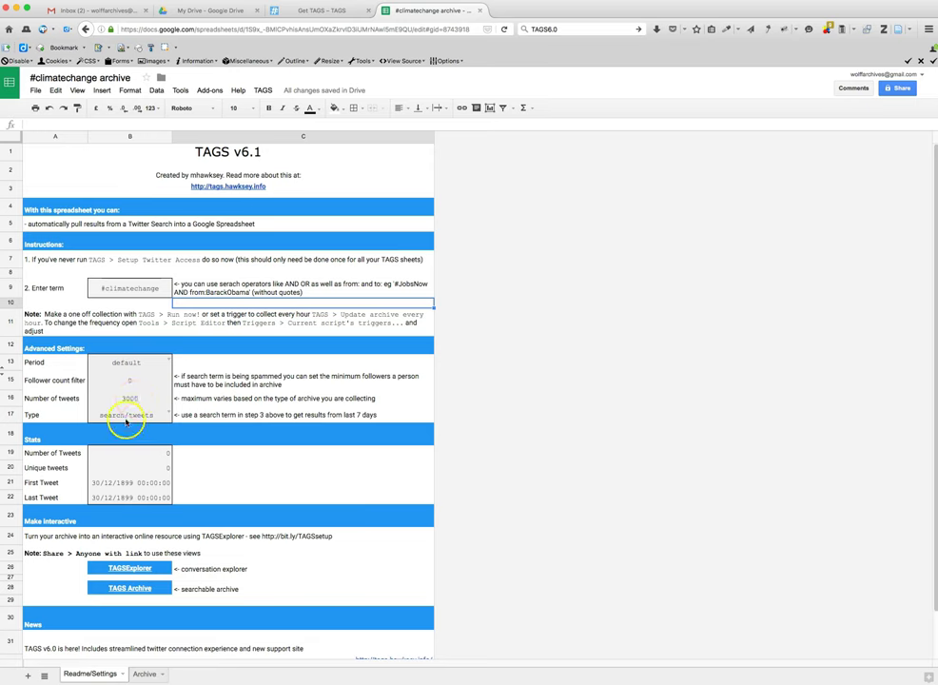
left_click(168, 411)
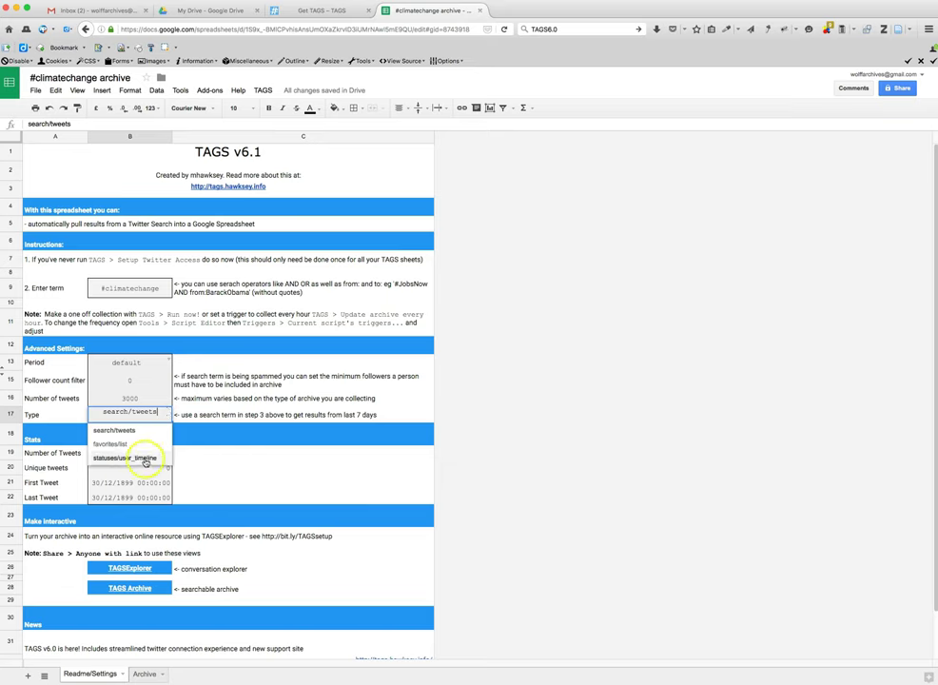
left_click(124, 431)
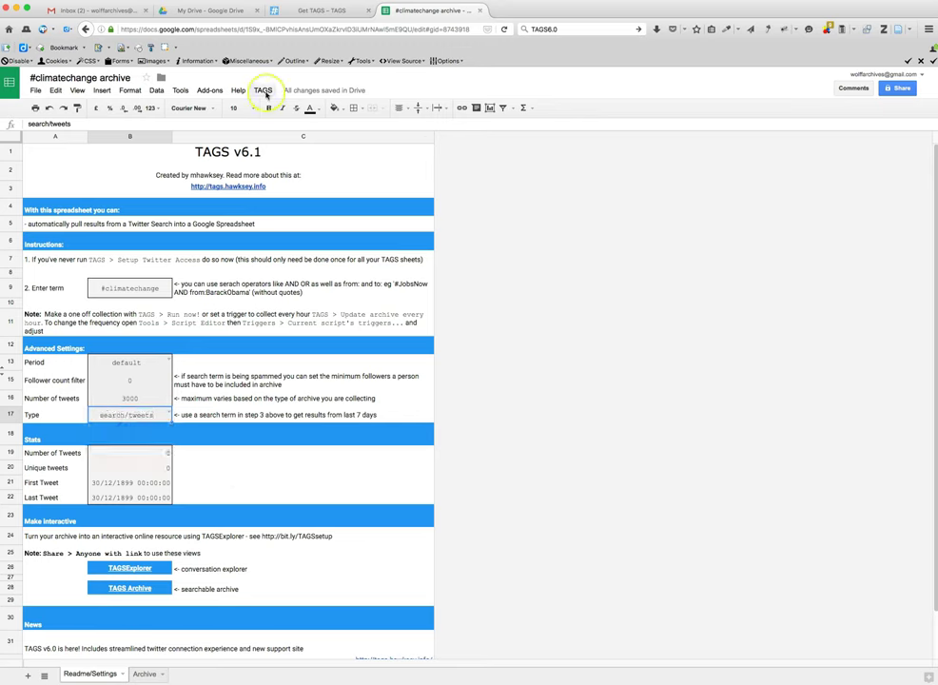
Step: Start a one-off TAGS Run Now! collection of #climatechange tweets
left_click(263, 91)
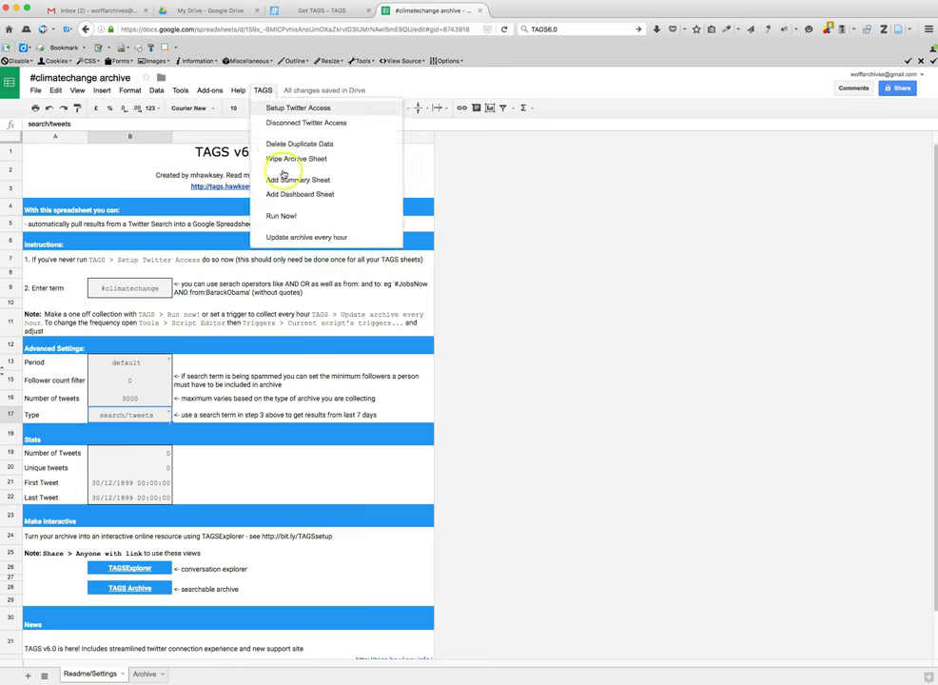
left_click(288, 215)
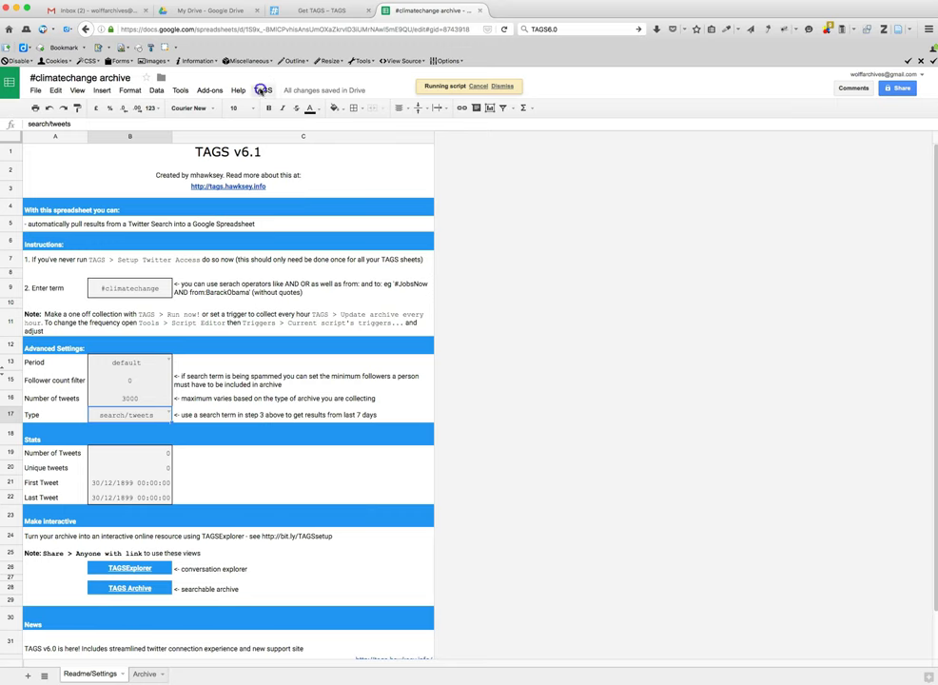
Step: Add Summary and Dashboard sheets from the TAGS menu and open the new sheet
left_click(257, 90)
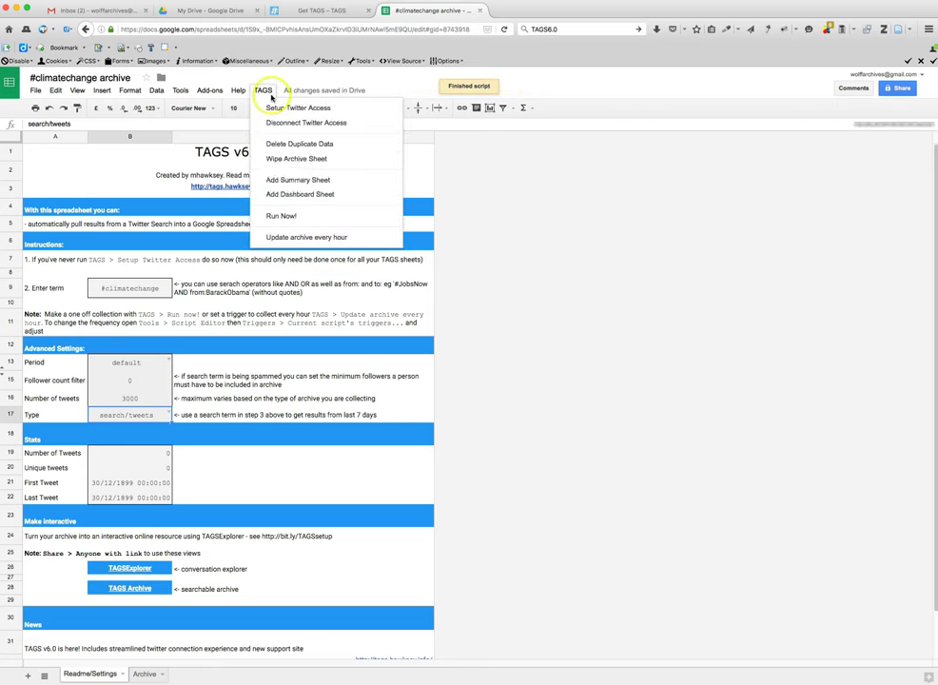
left_click(281, 183)
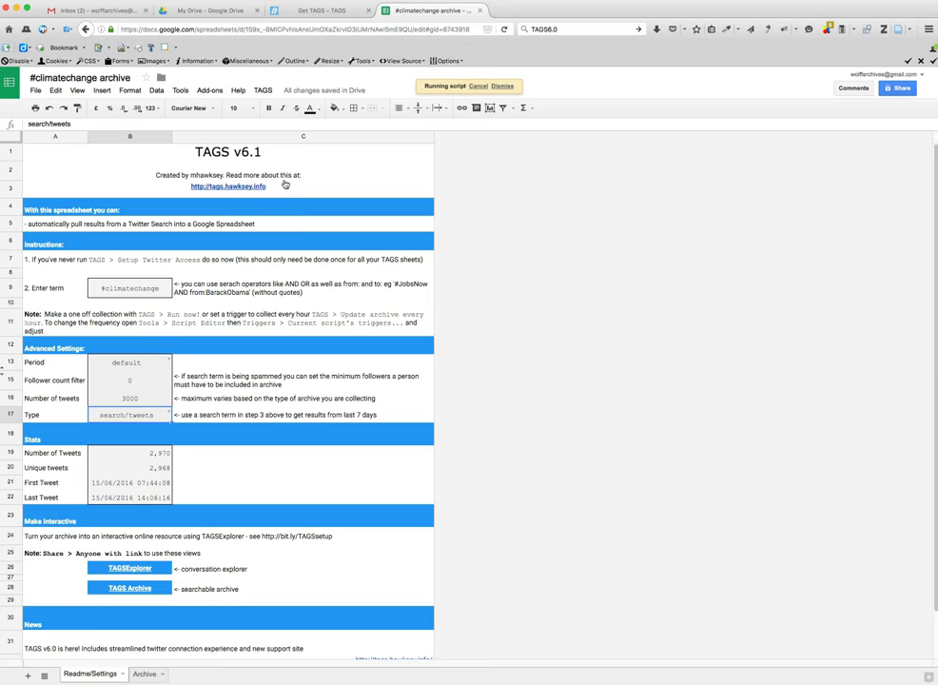
left_click(263, 90)
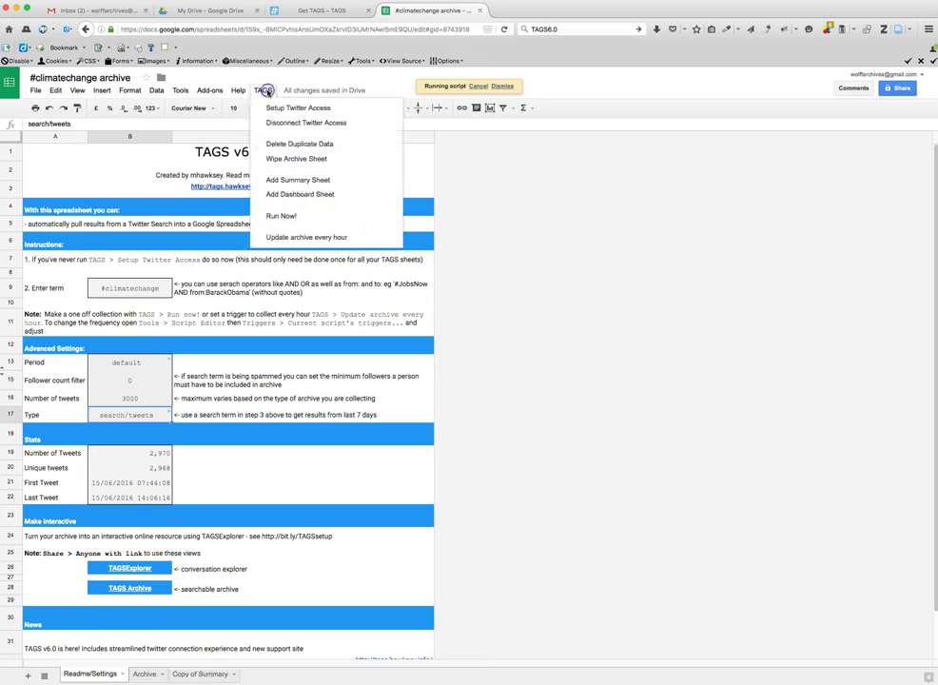
left_click(286, 194)
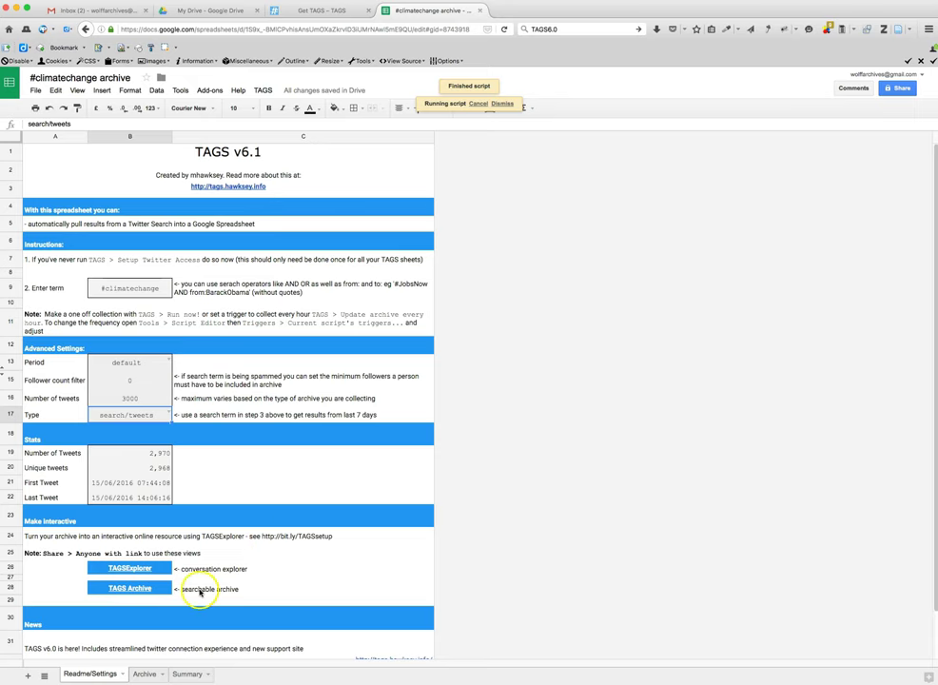
left_click(148, 674)
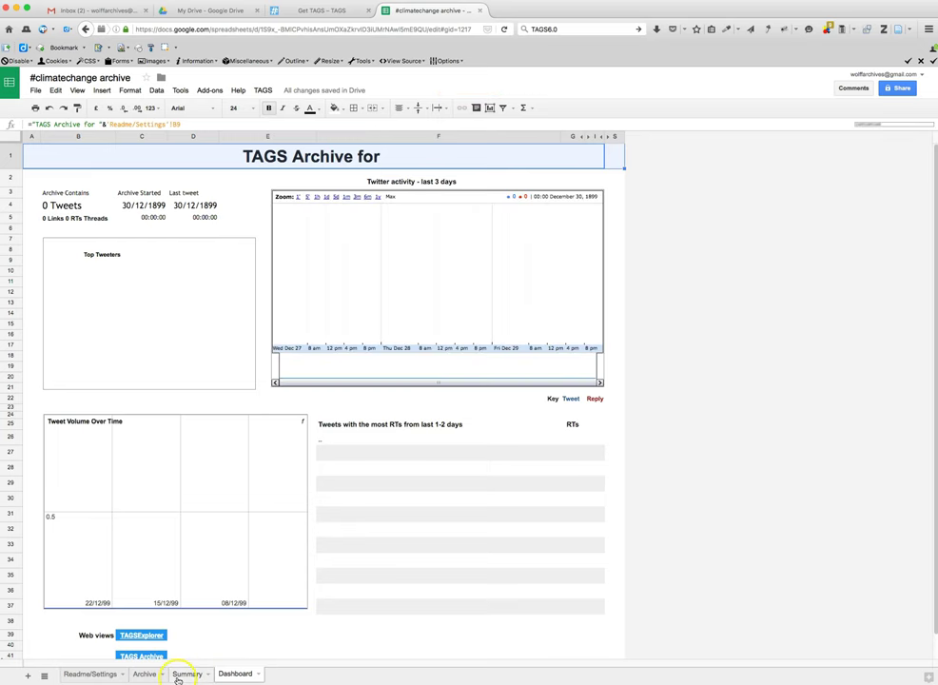
Step: Check the Number of Tweets formula in B19, then browse the Archive, Summary and Dashboard sheets
left_click(74, 675)
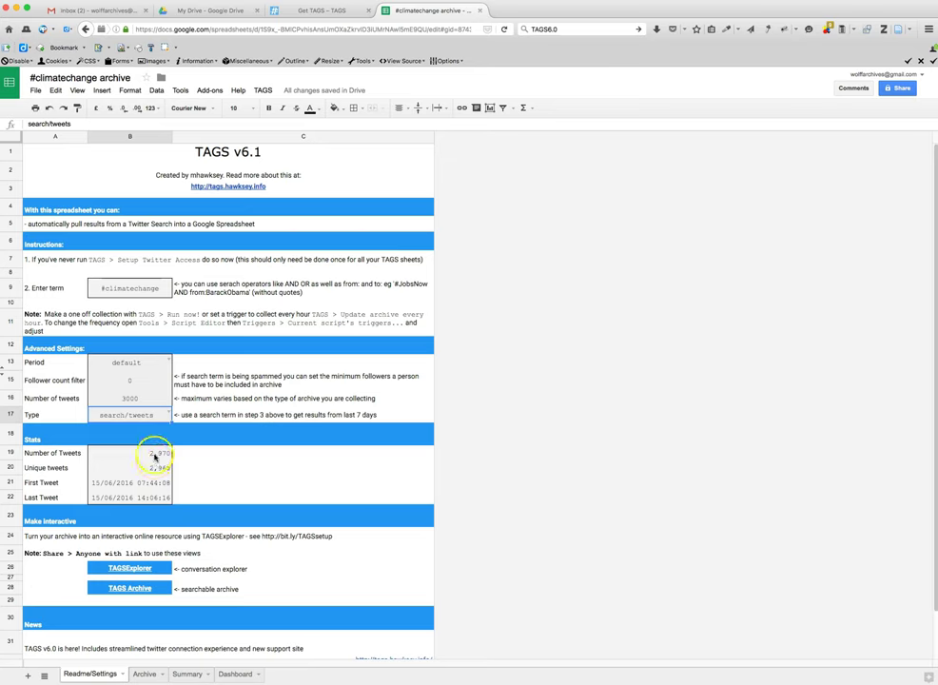
left_click(155, 456)
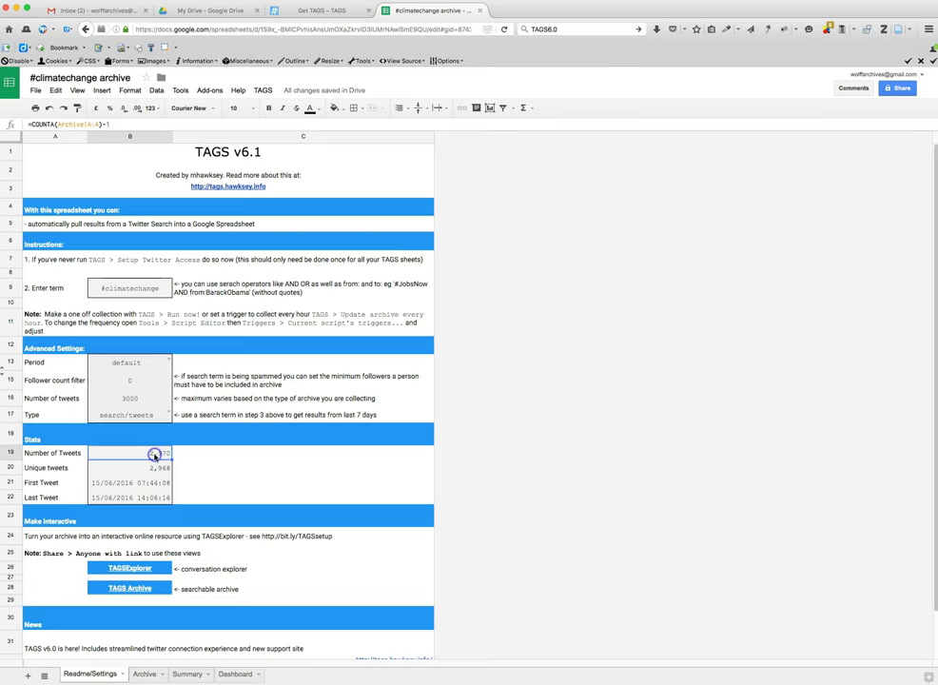
left_click(146, 673)
scroll(252, 508, "down", 20)
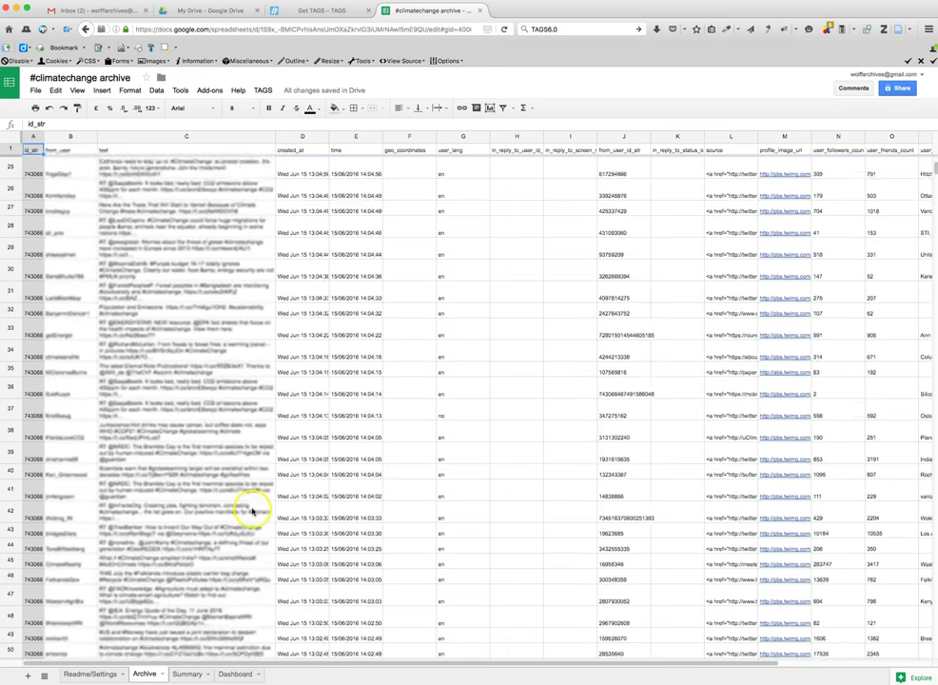
scroll(252, 532, "up", 20)
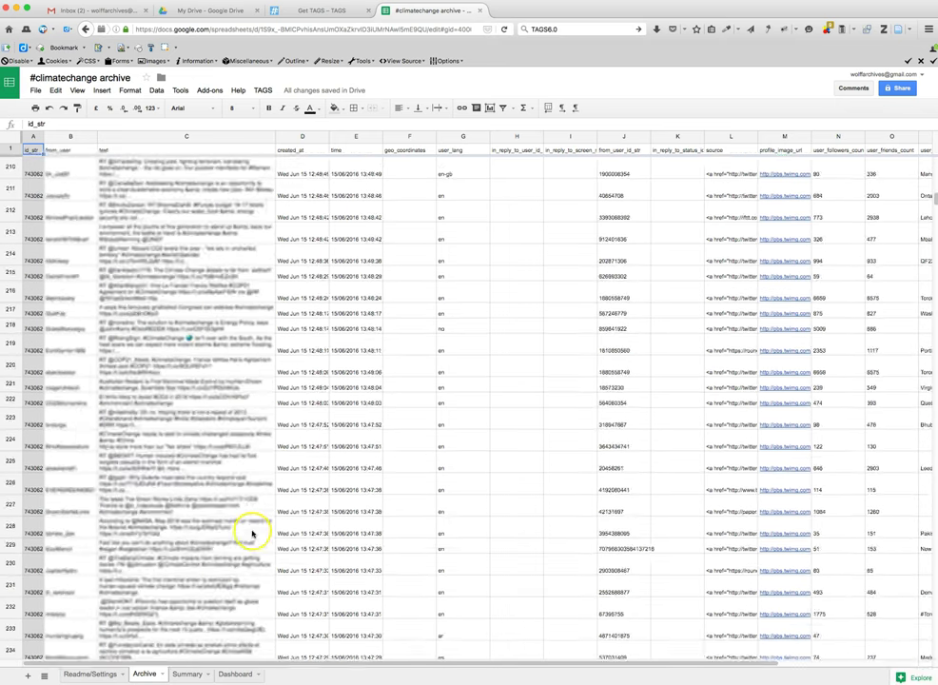
left_click(188, 674)
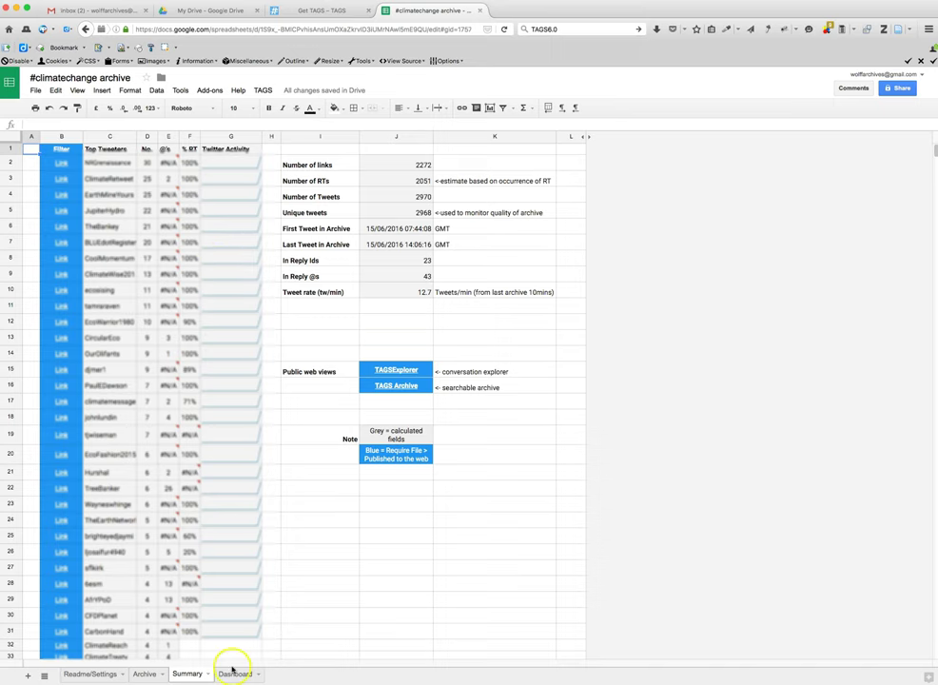
left_click(233, 673)
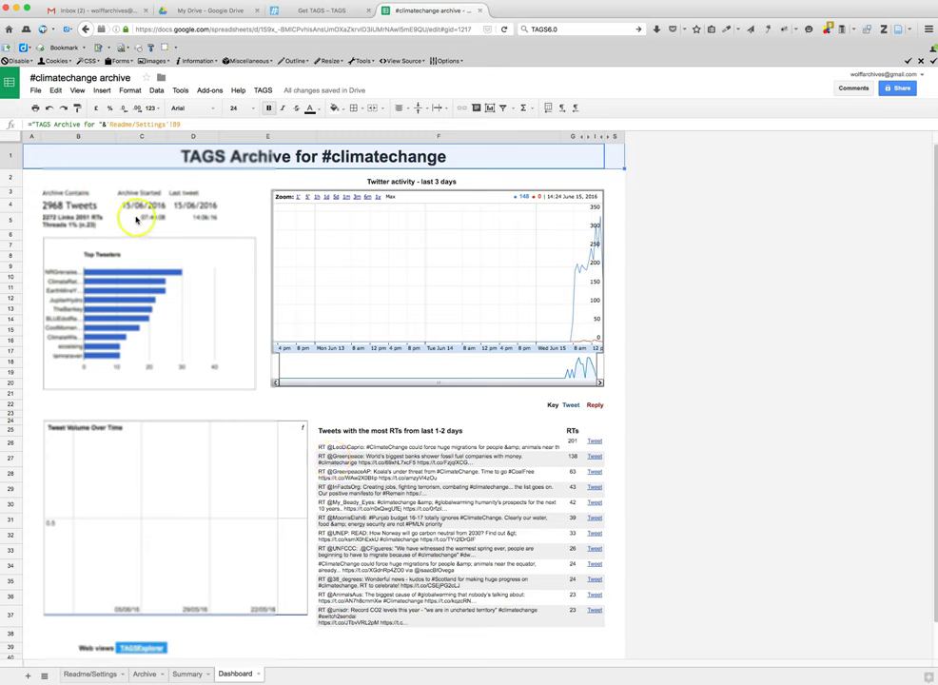
Step: Return to the Readme/Settings sheet and dismiss the link preview
left_click(94, 675)
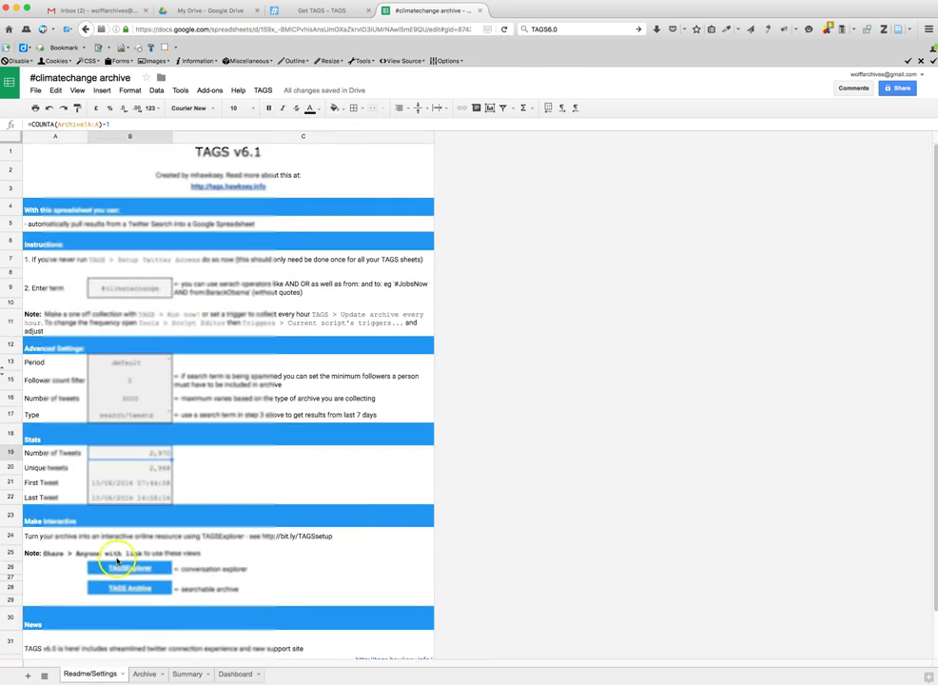
mouse_move(120, 591)
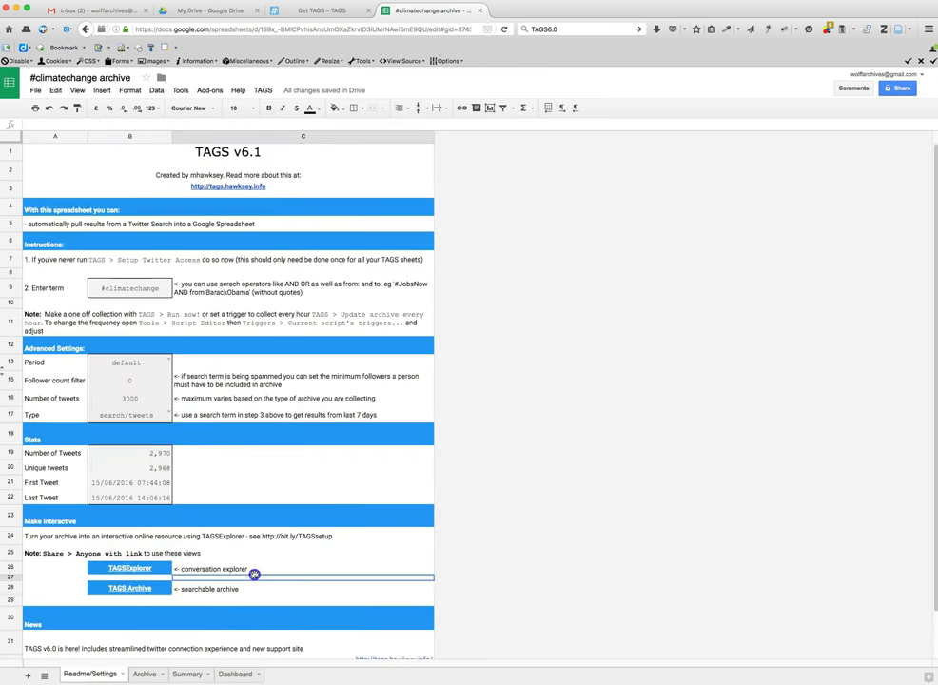
left_click(223, 569)
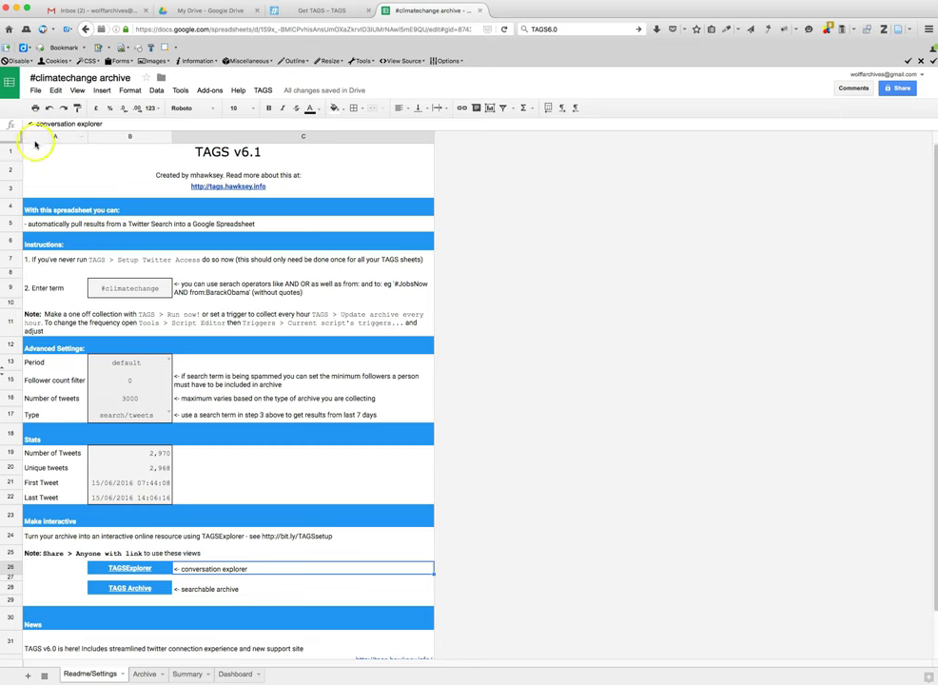
Step: Publish the Entire Document as a Web page, confirm with OK, and close the dialog
left_click(36, 90)
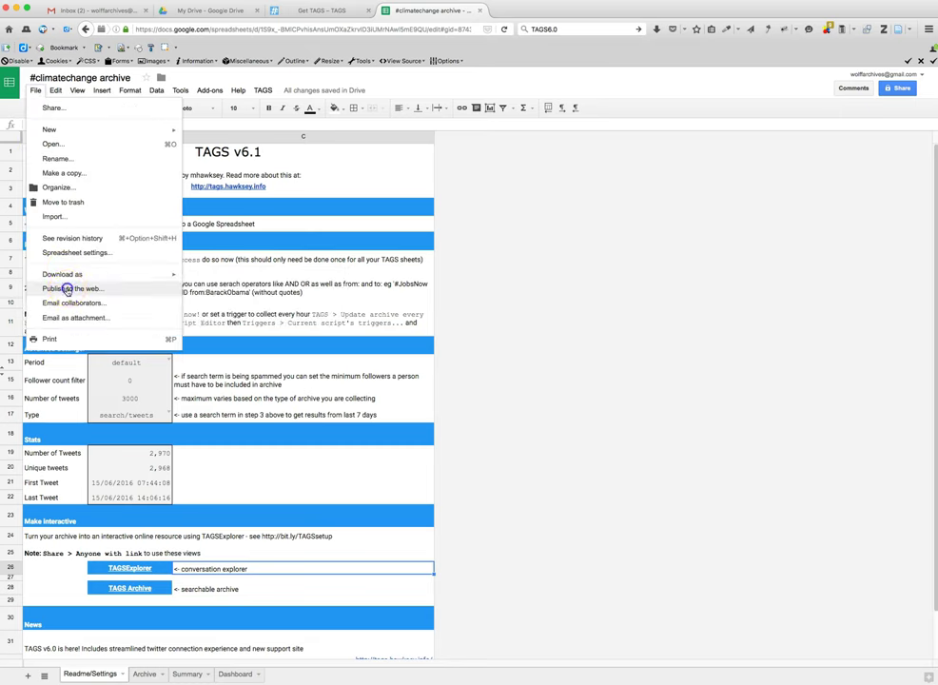
left_click(66, 289)
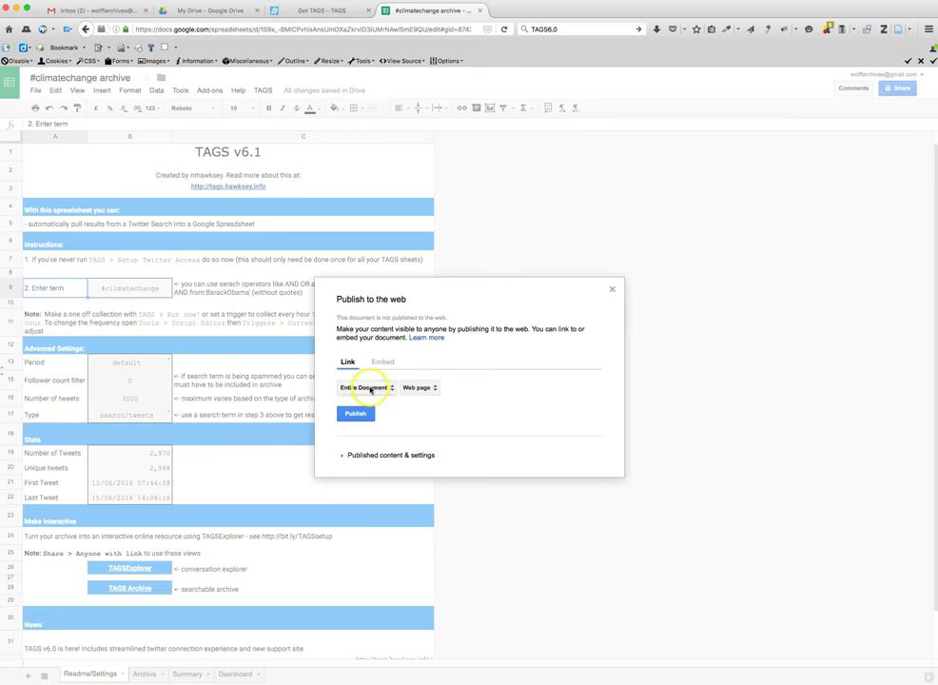
left_click(357, 413)
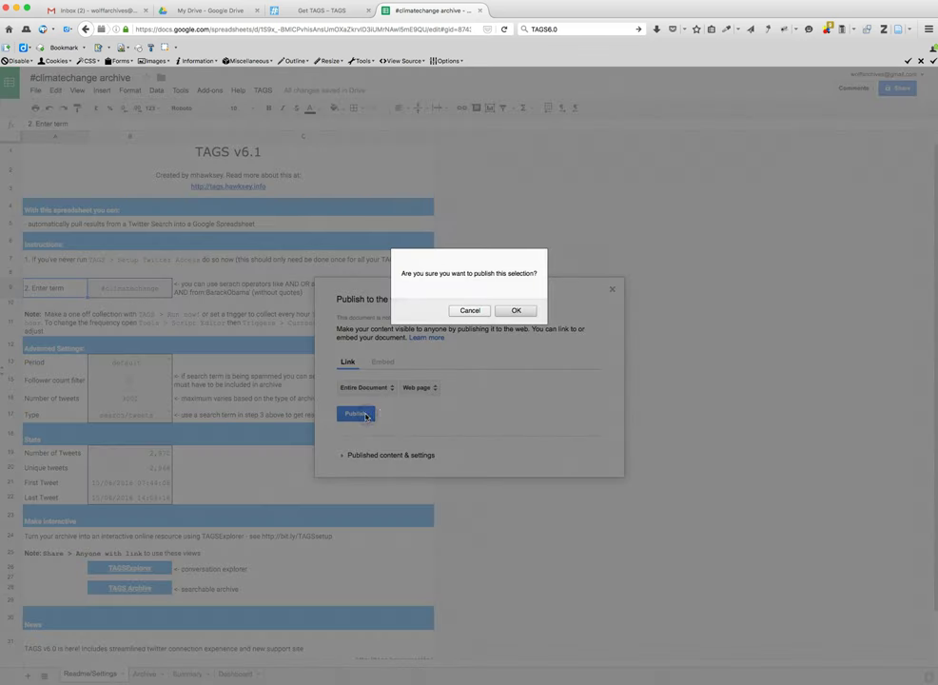
left_click(507, 311)
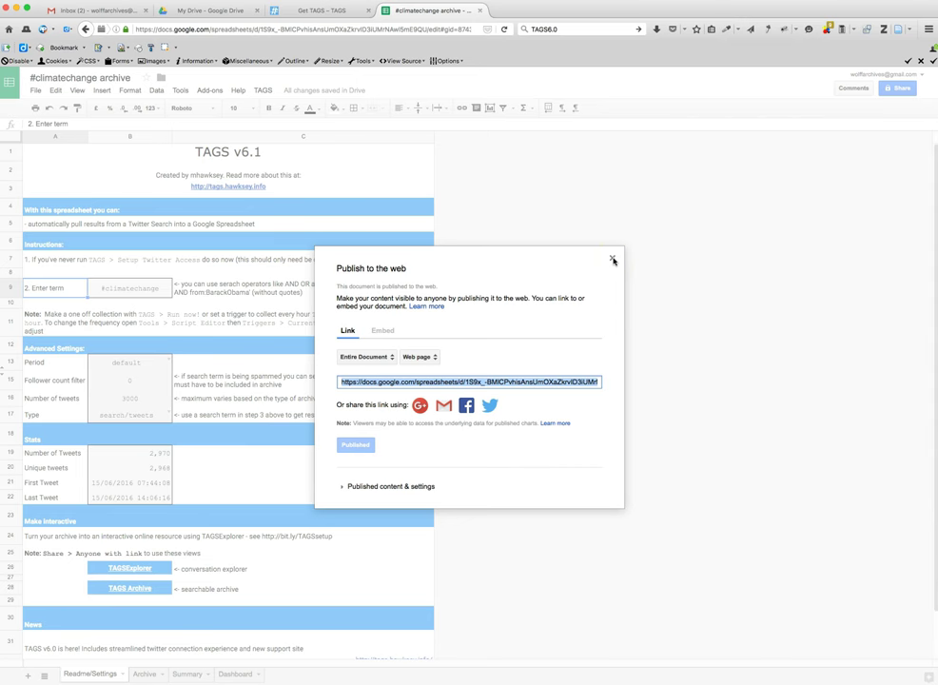
left_click(613, 260)
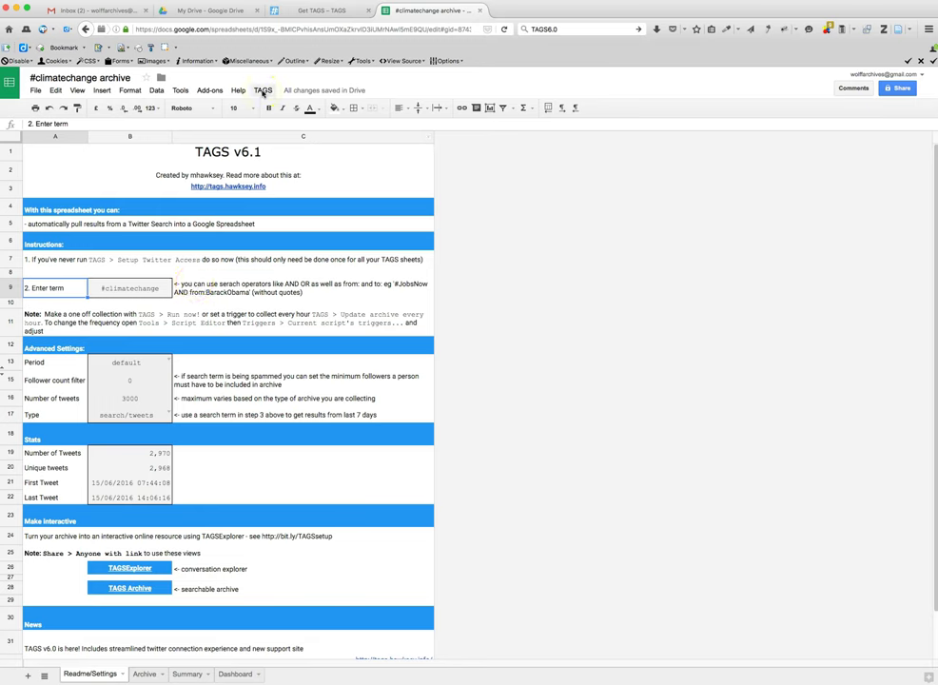
left_click(263, 91)
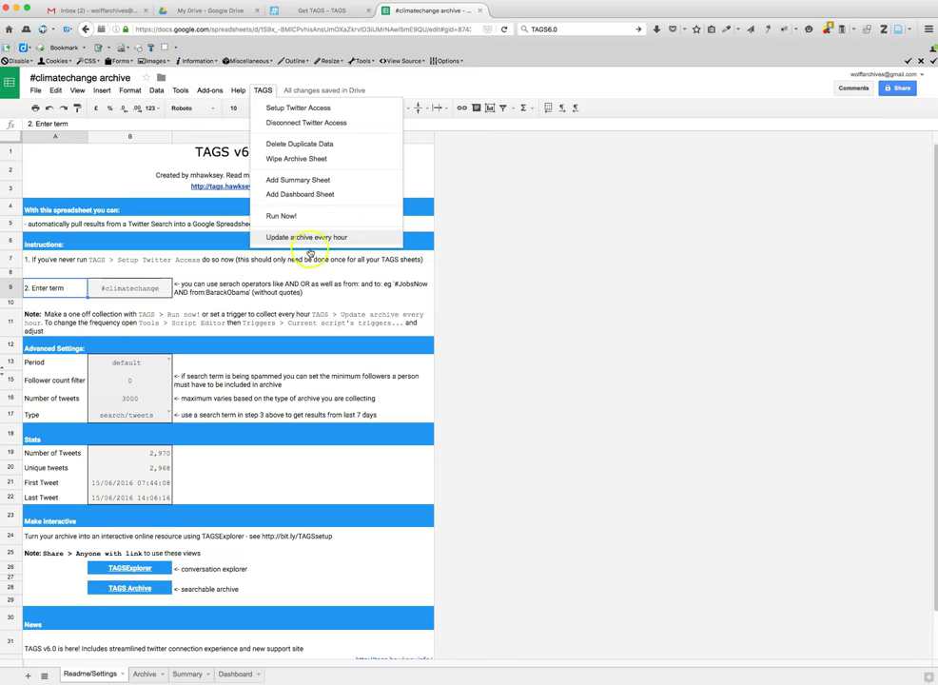
left_click(279, 280)
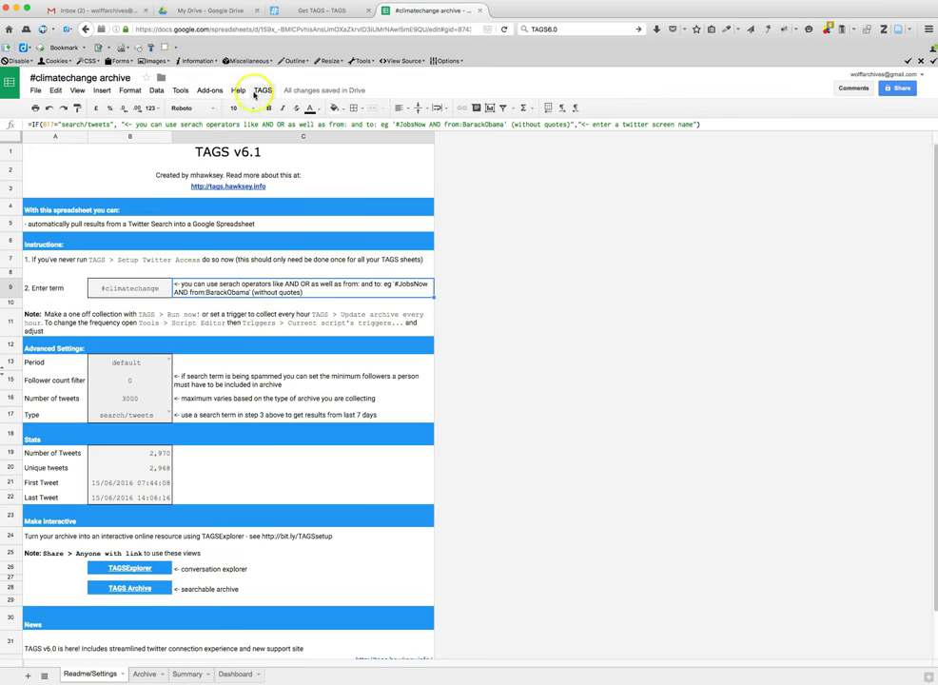
Step: From Tools > Script editor, rename the 'TAGS v6.1 Client' project to '#climatechange editor'
left_click(181, 90)
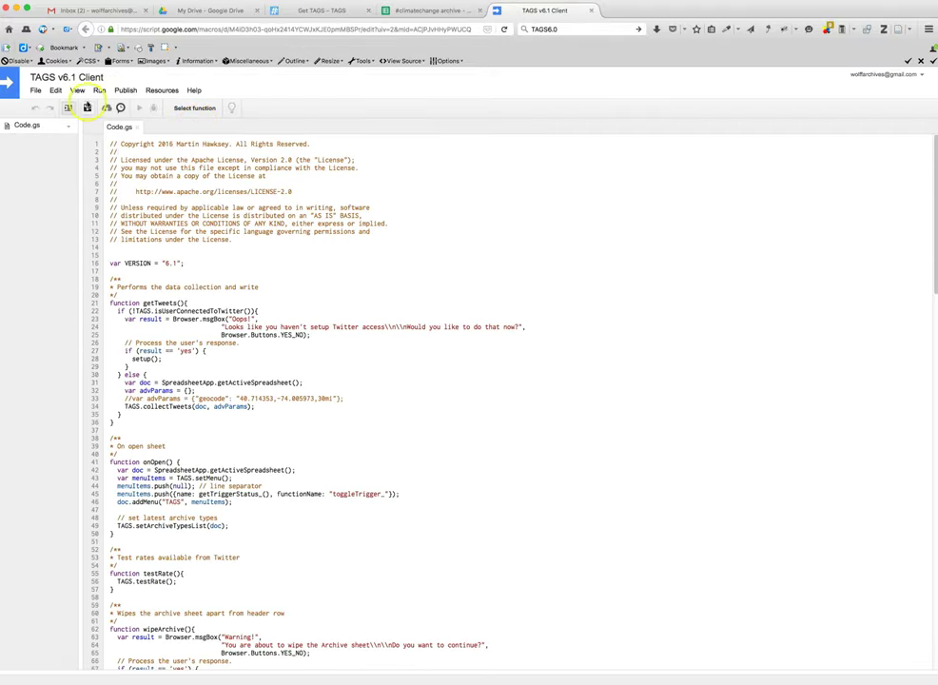
left_click(76, 77)
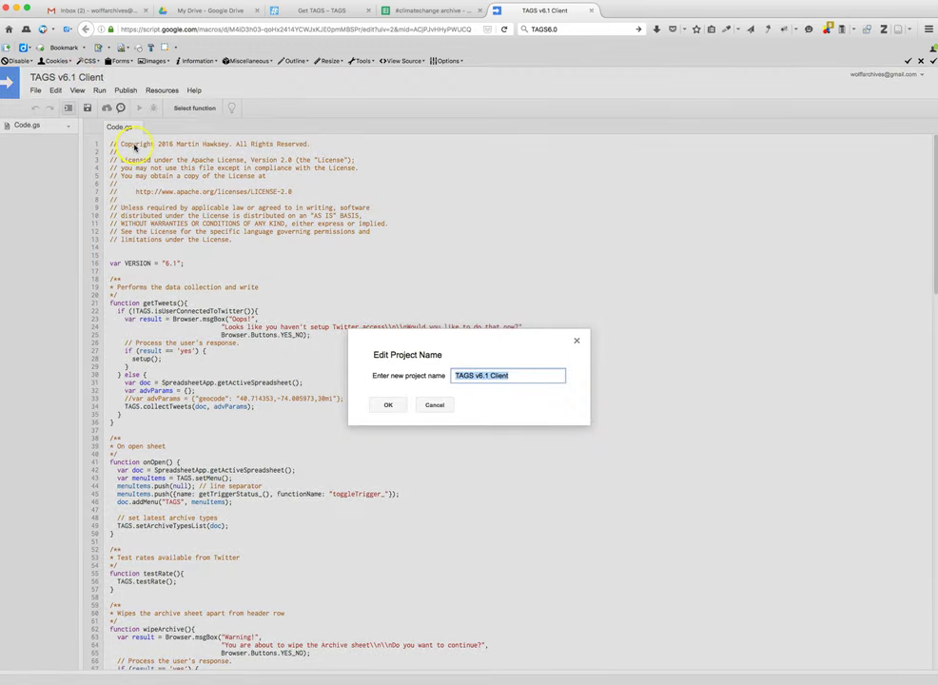
type("#climatechange editor")
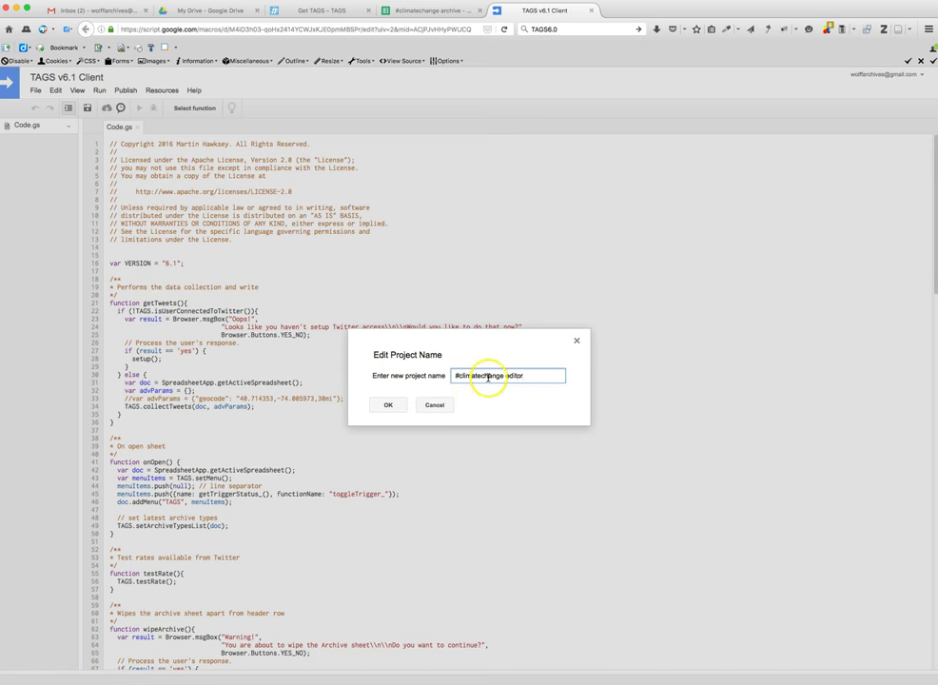
left_click(387, 404)
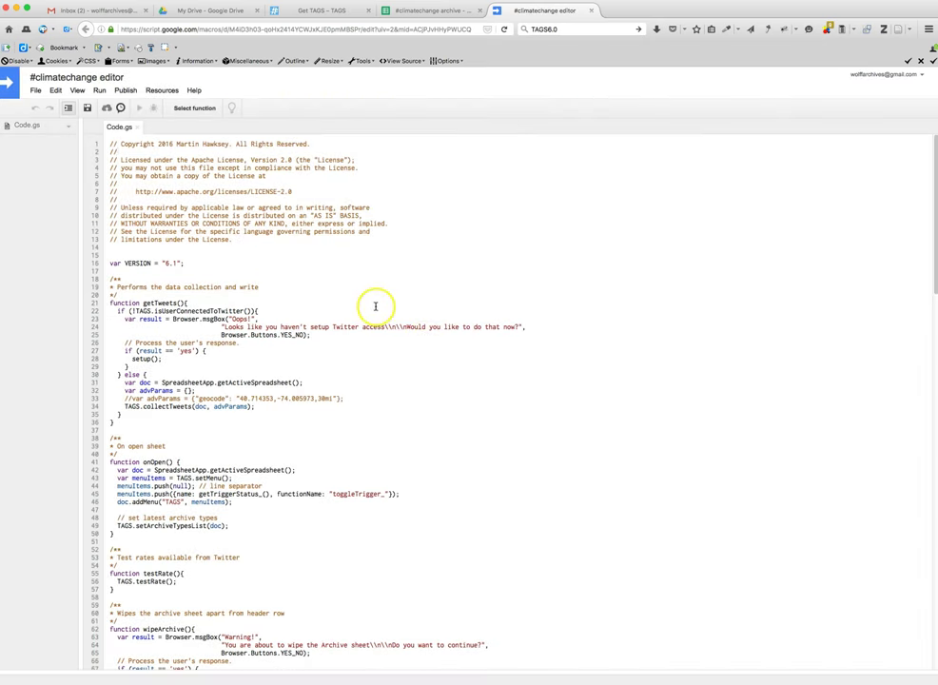
Step: Add and save a time-driven getTweets trigger: Week timer, every Tuesday, 1am to 2am
left_click(157, 91)
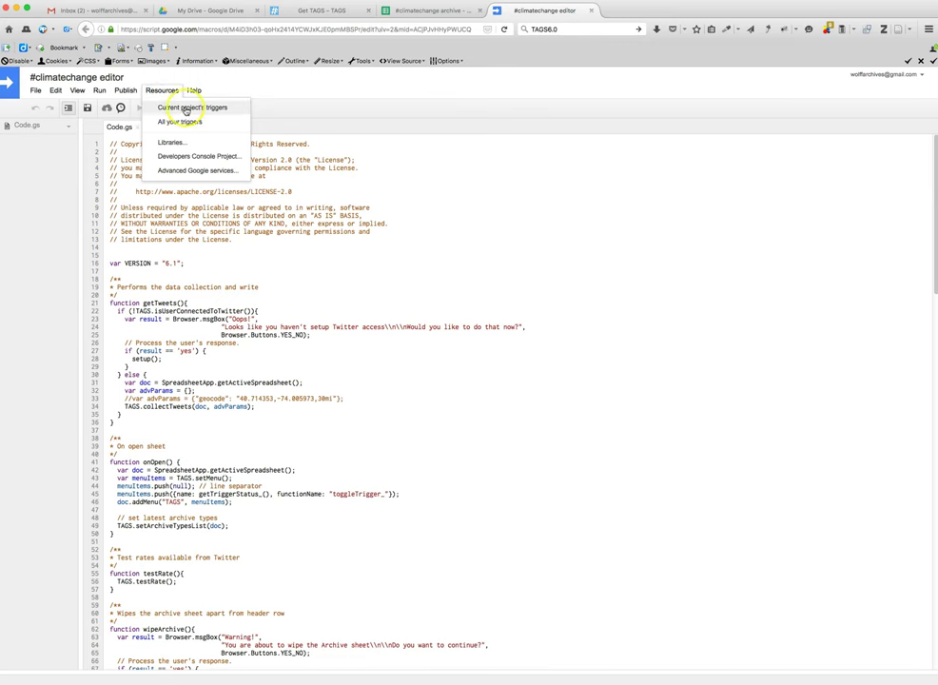
left_click(188, 109)
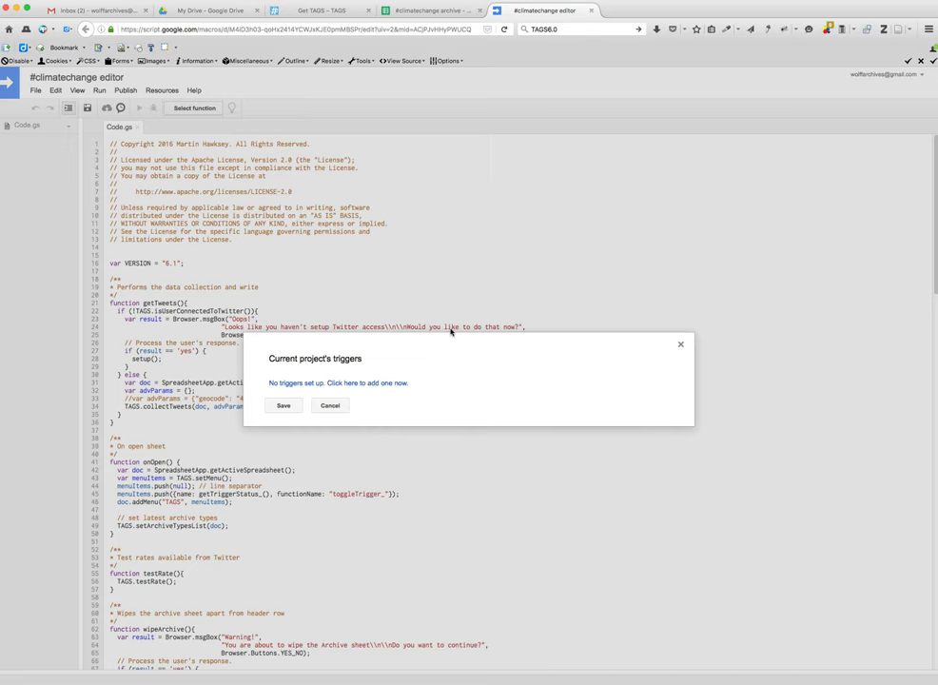
left_click(302, 384)
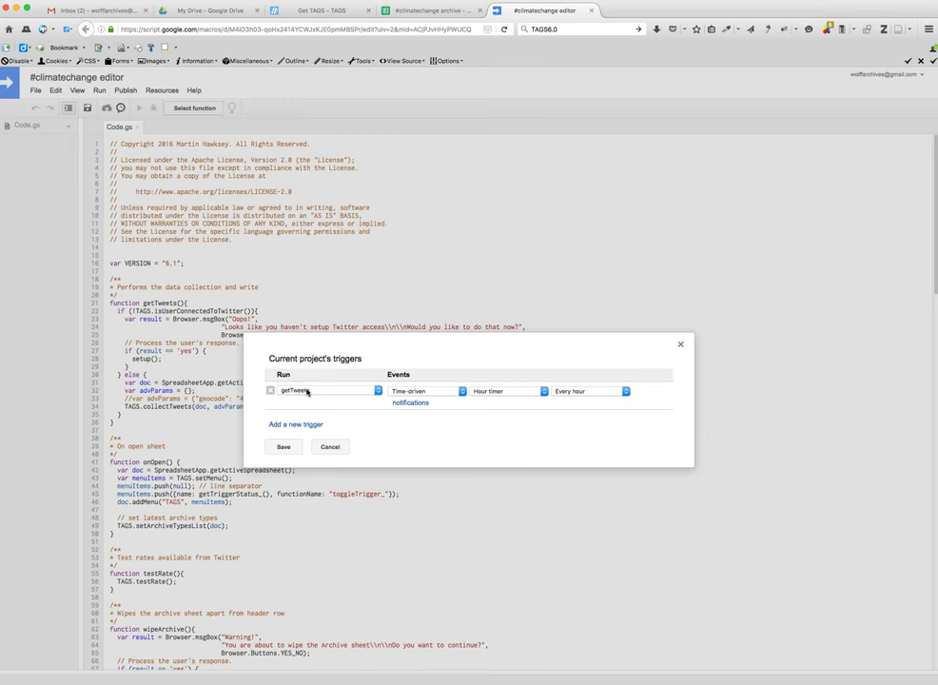
left_click(412, 389)
left_click(408, 407)
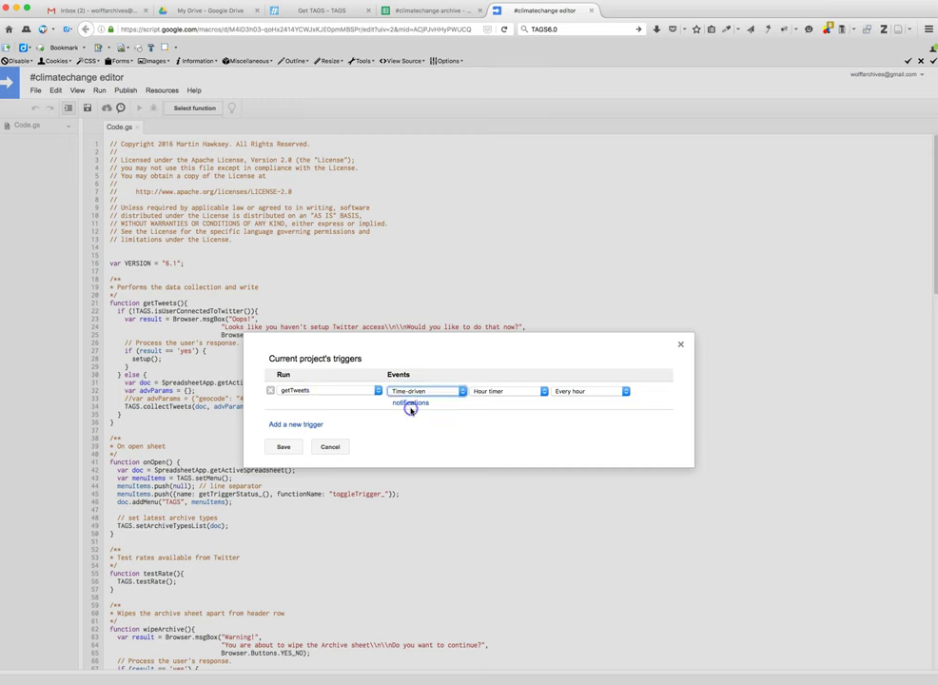
left_click(496, 391)
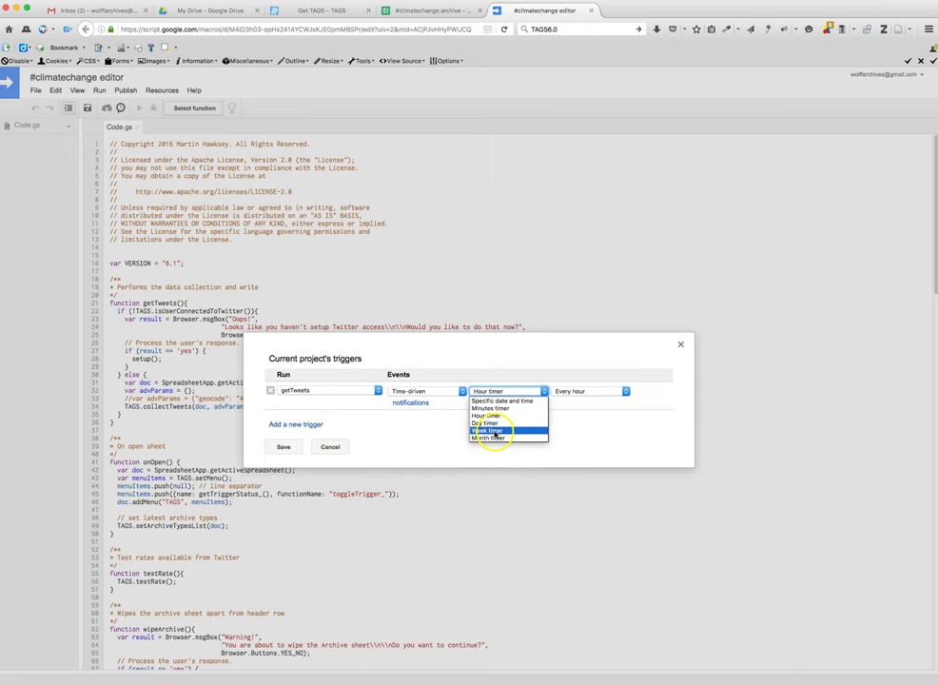
left_click(490, 430)
left_click(563, 390)
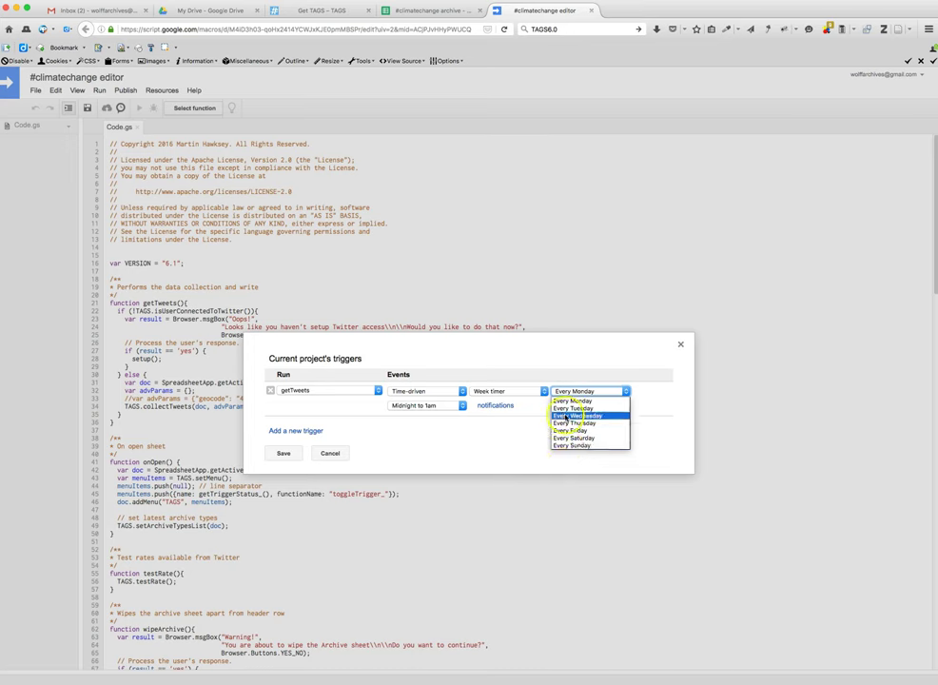
left_click(567, 408)
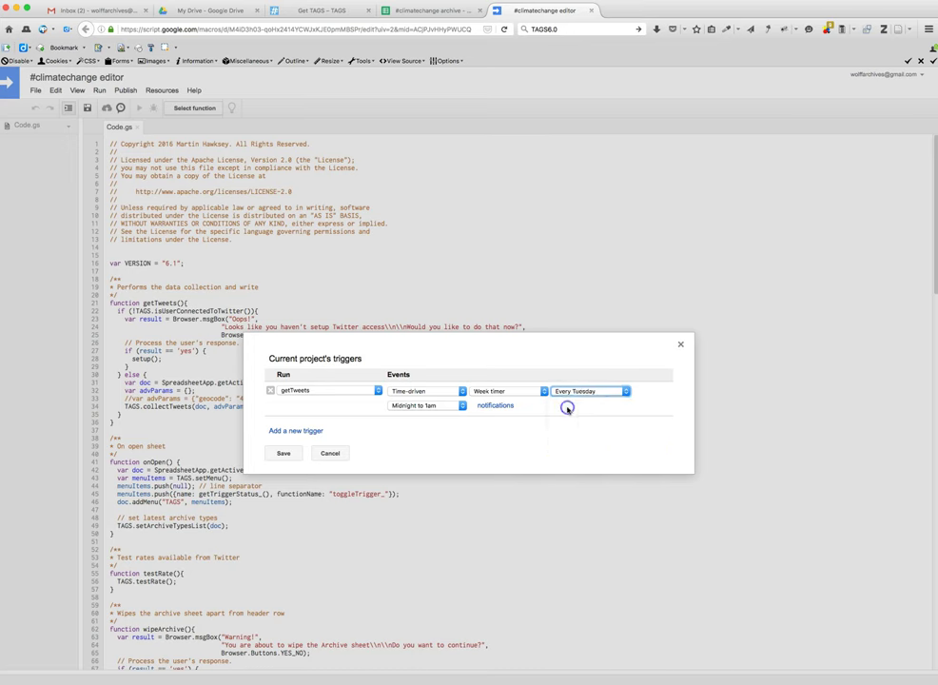
left_click(403, 406)
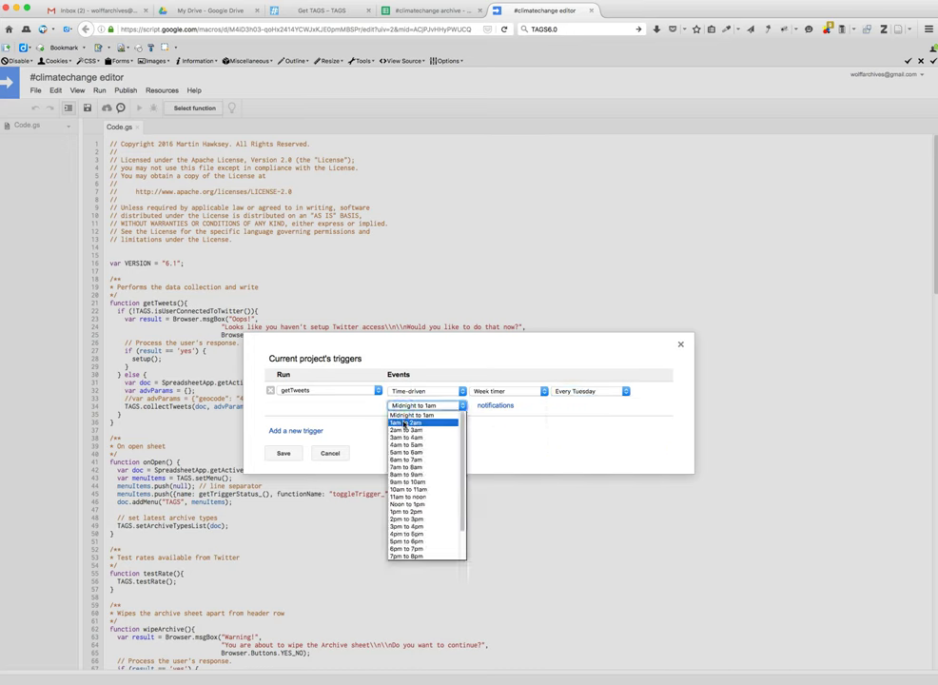
left_click(403, 422)
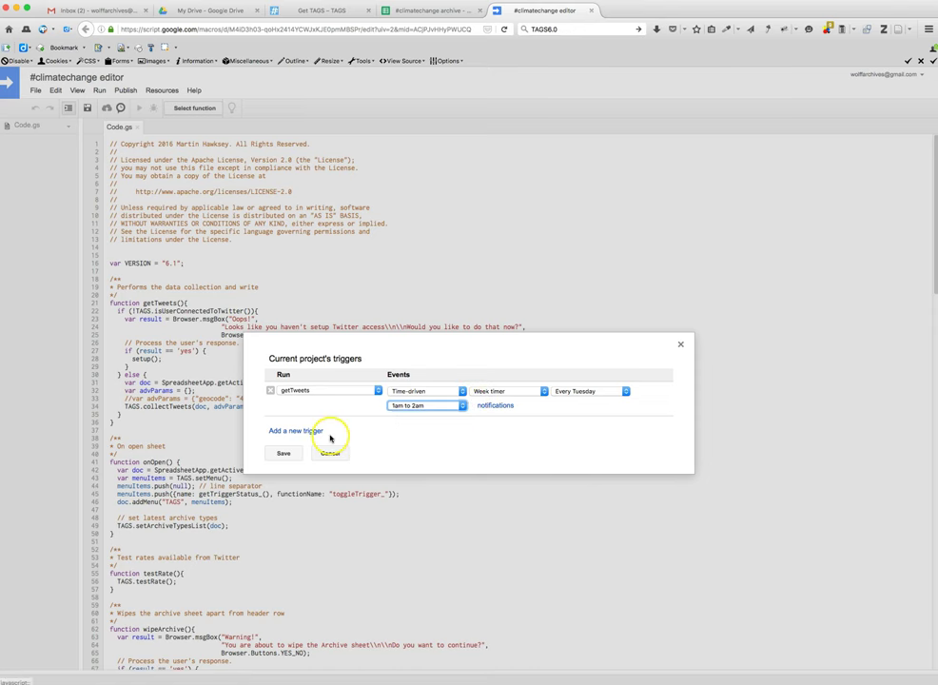
left_click(284, 454)
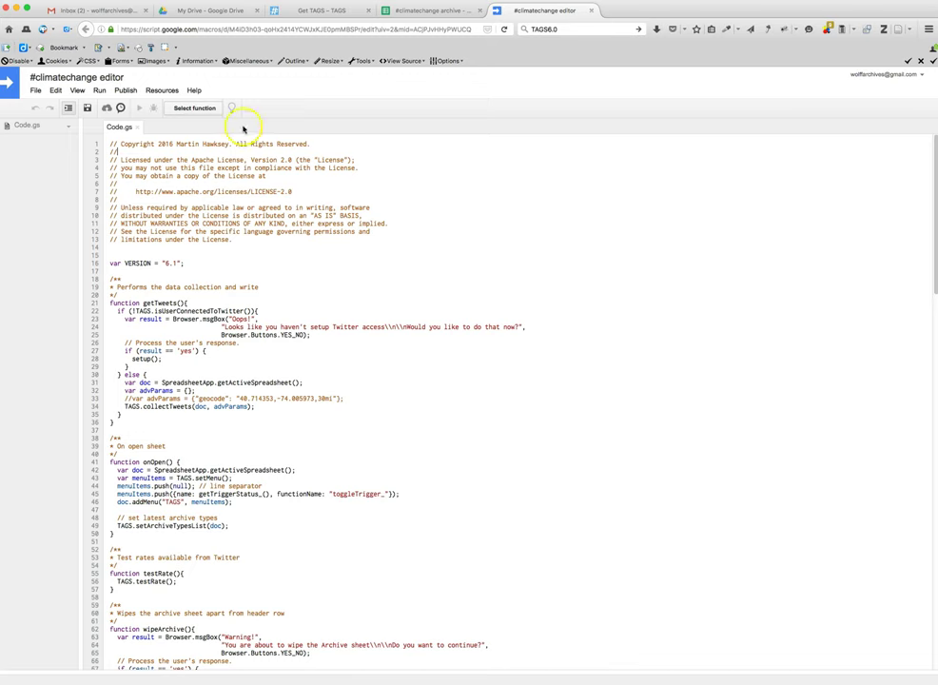
Step: Switch the getTweets trigger from Week timer to Day timer, keeping 1am to 2am, and save
left_click(148, 91)
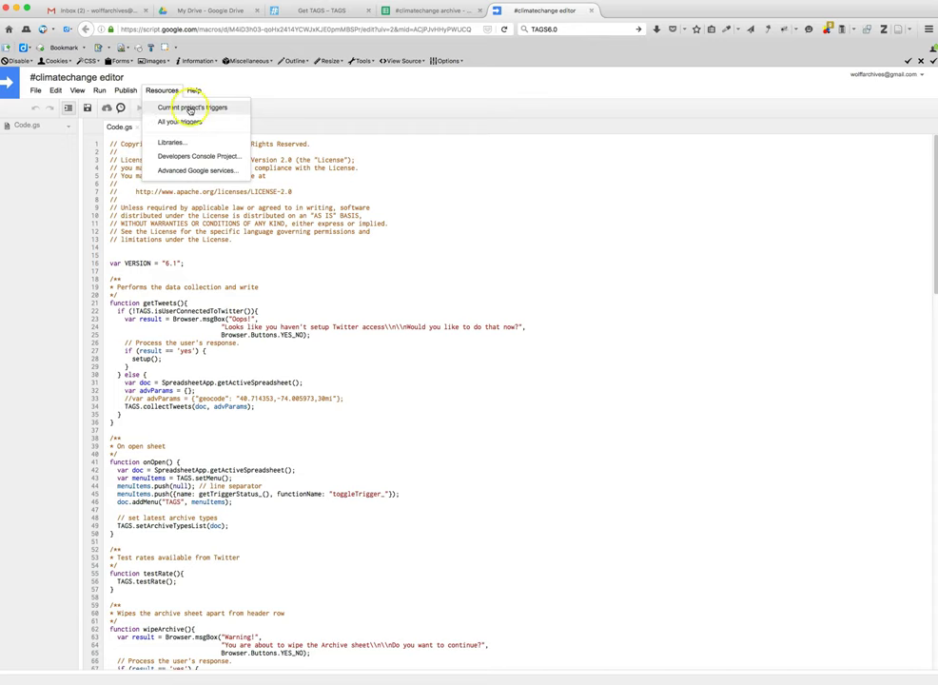
left_click(190, 108)
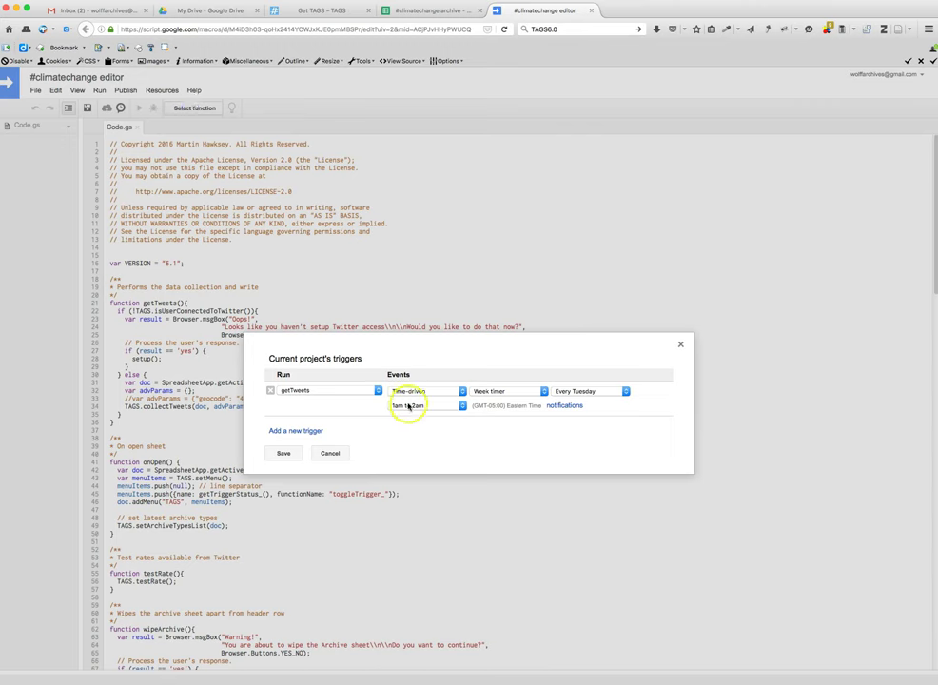
left_click(480, 392)
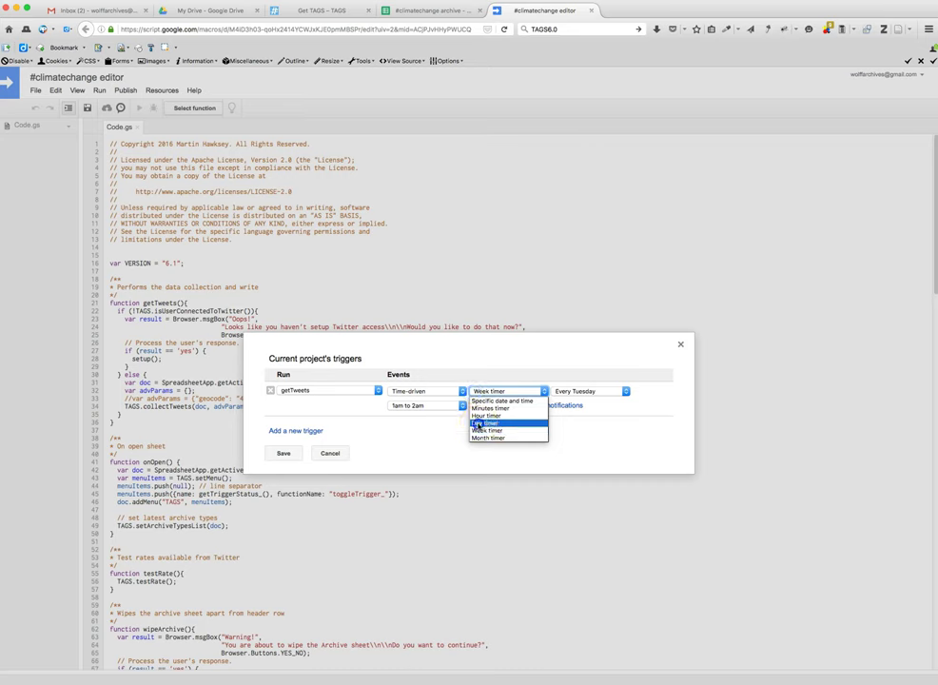
left_click(478, 425)
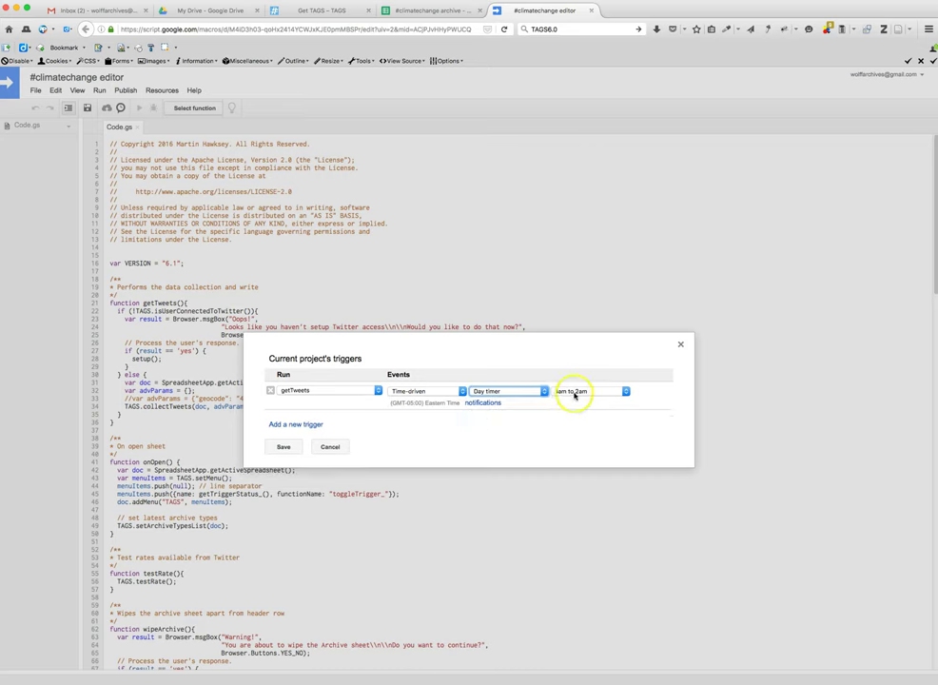
left_click(285, 446)
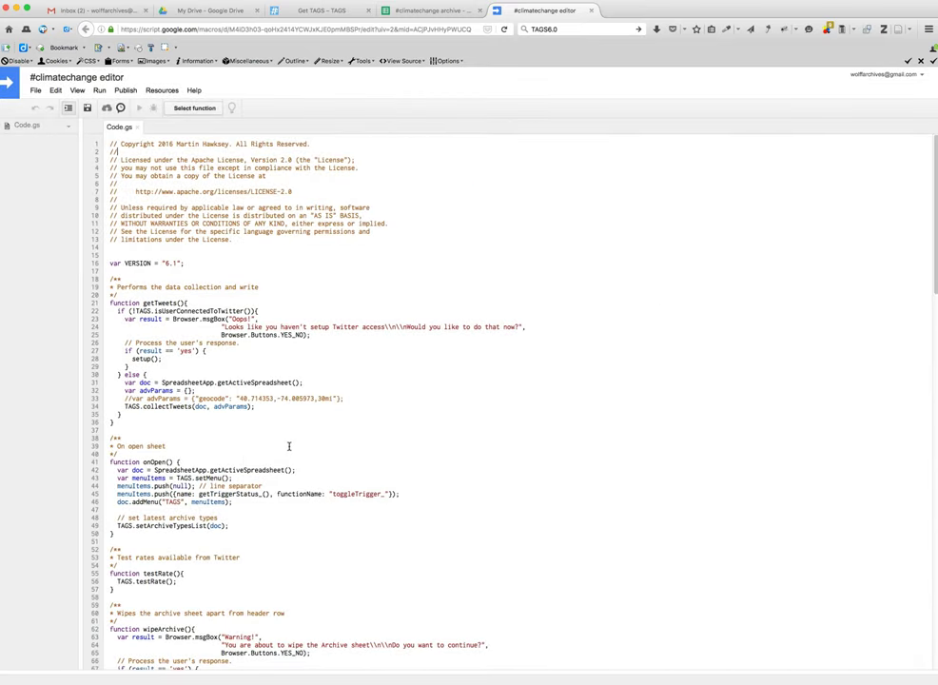
Step: Run TAGS > Run Now! to collect new tweets (3,014 total) and select the TAGSExplorer link in B26
left_click(428, 11)
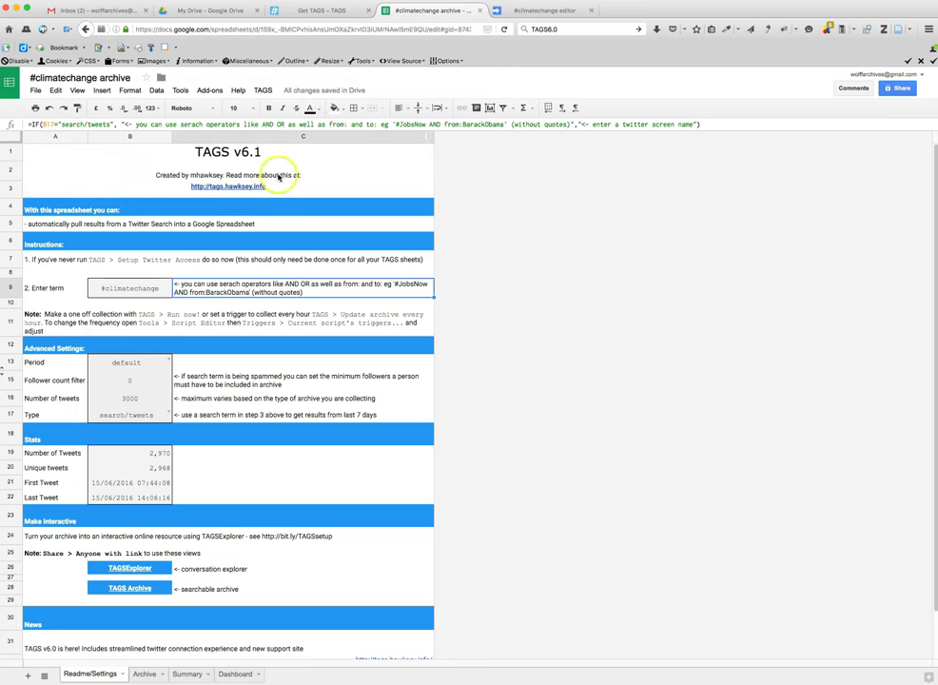
left_click(263, 91)
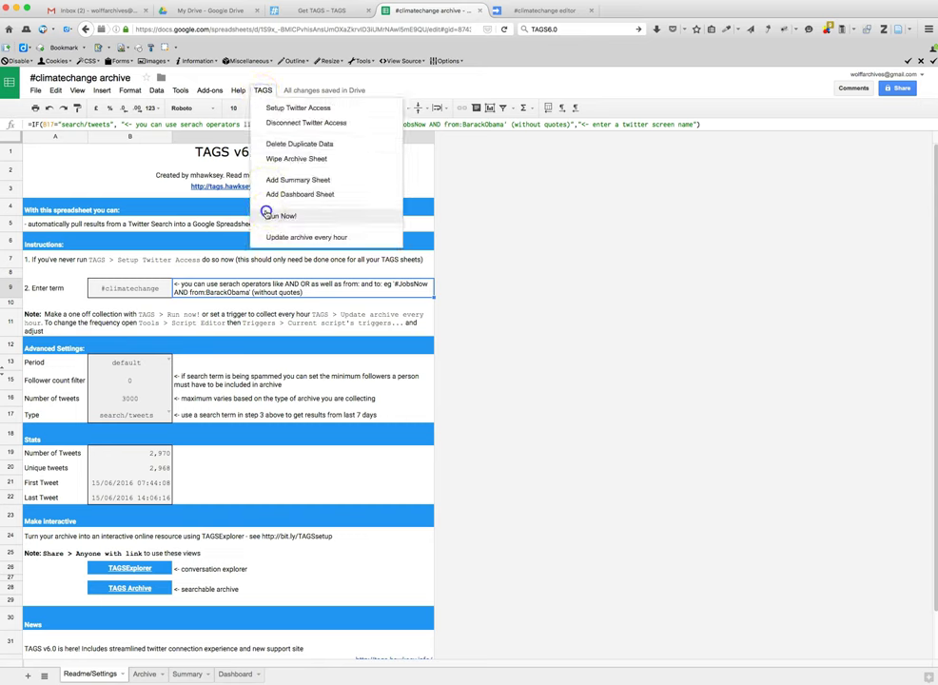
left_click(269, 216)
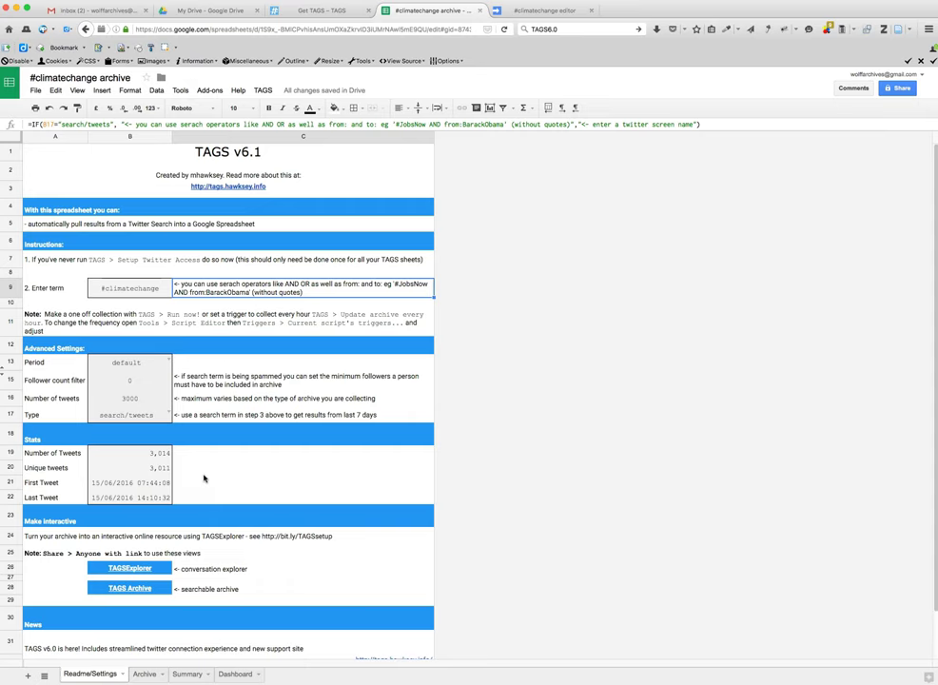
left_click(122, 568)
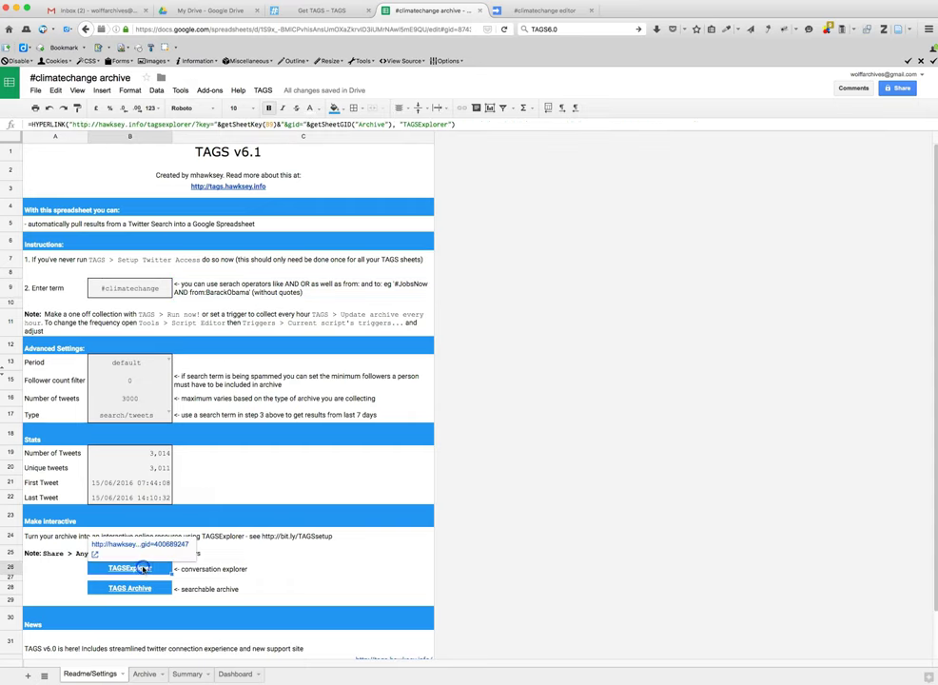
Step: Open the TAGSExplorer link to map the archive as a 3090-node, 3290-edge conversation network
left_click(139, 545)
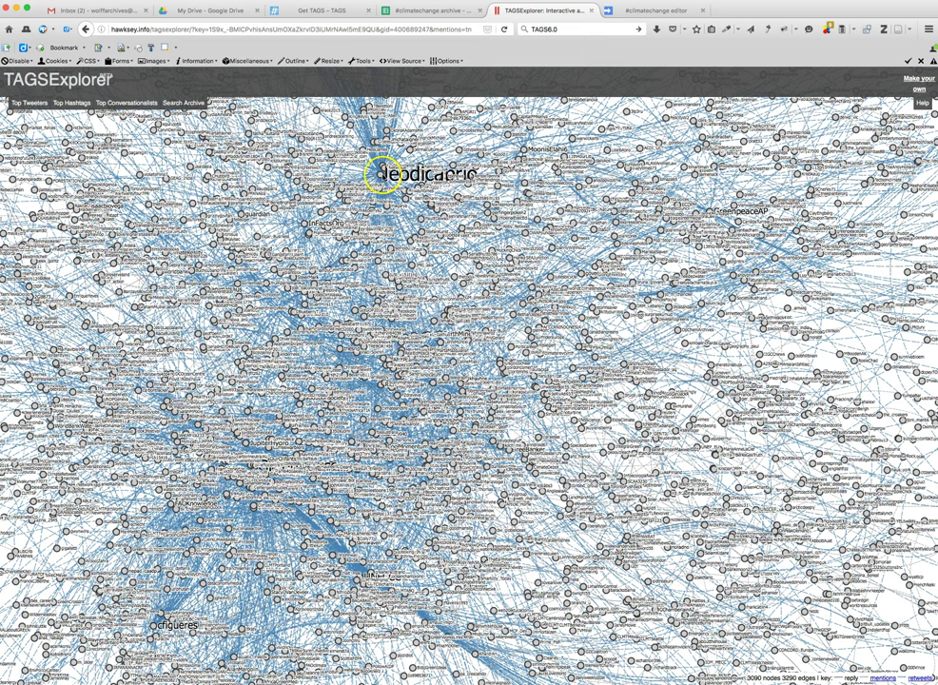
Step: Close TAGSExplorer and open the TAGS Archive link in cell B28
key("super+w")
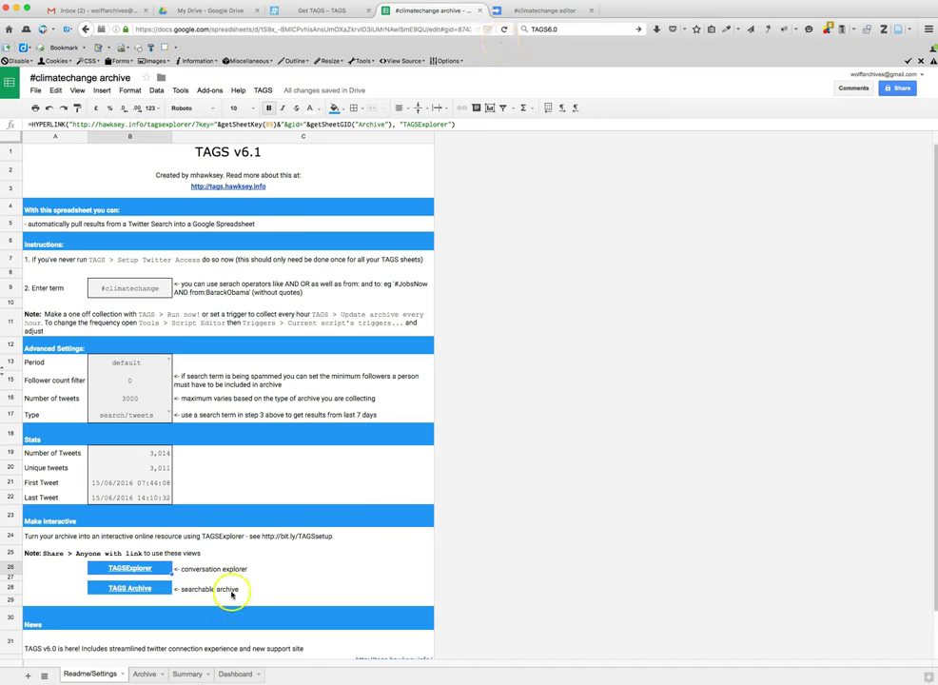
left_click(272, 591)
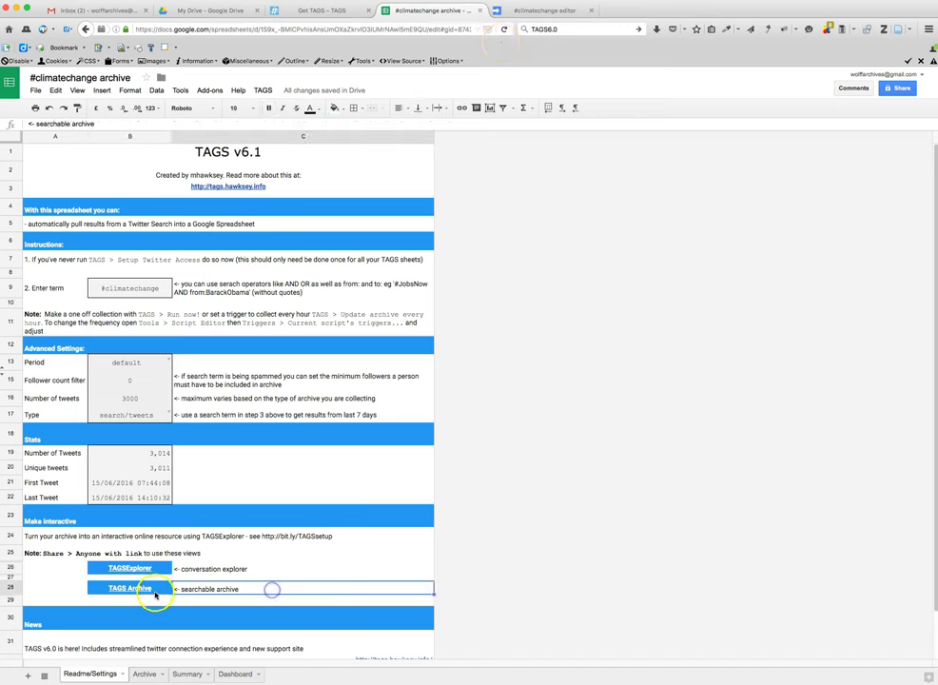
left_click(134, 588)
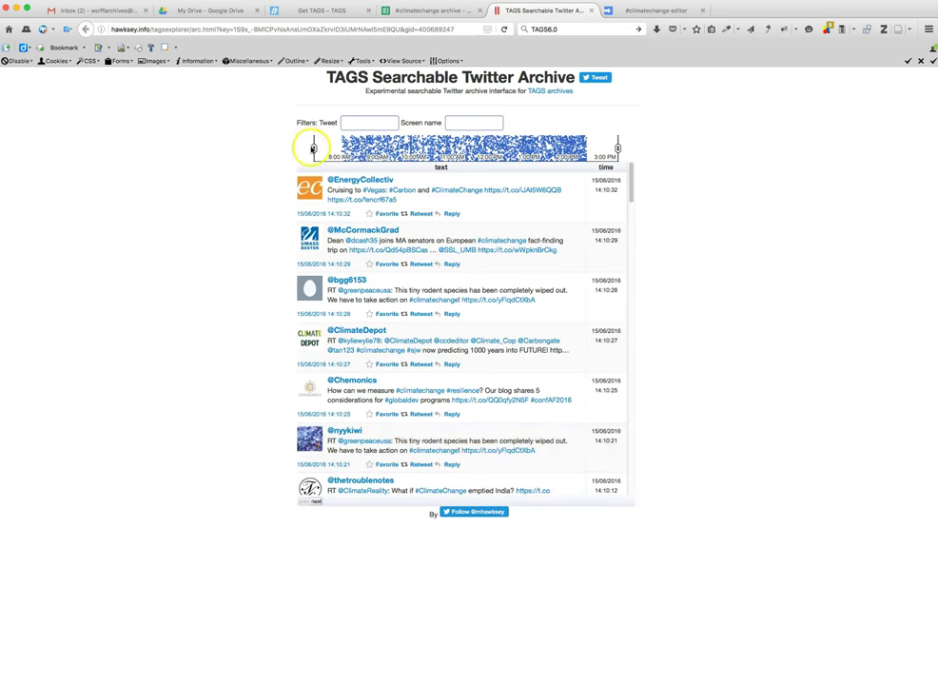
Step: Trim the earliest tweets from the timeline and scroll the tweet list back to the newest
mouse_move(314, 149)
left_mouse_down()
mouse_move(375, 149)
mouse_move(310, 149)
left_mouse_up()
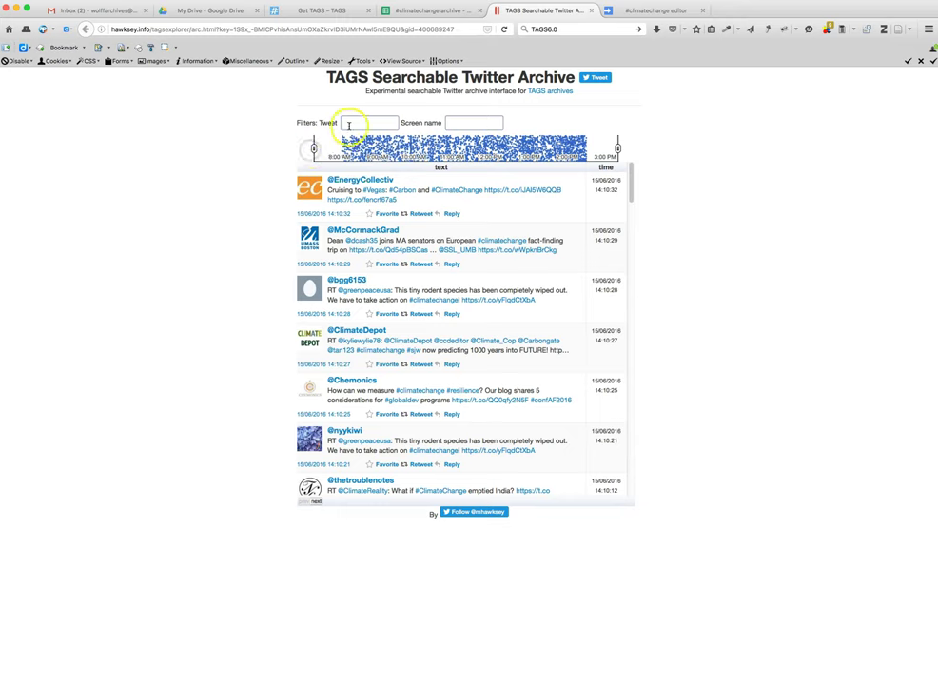
left_click(347, 123)
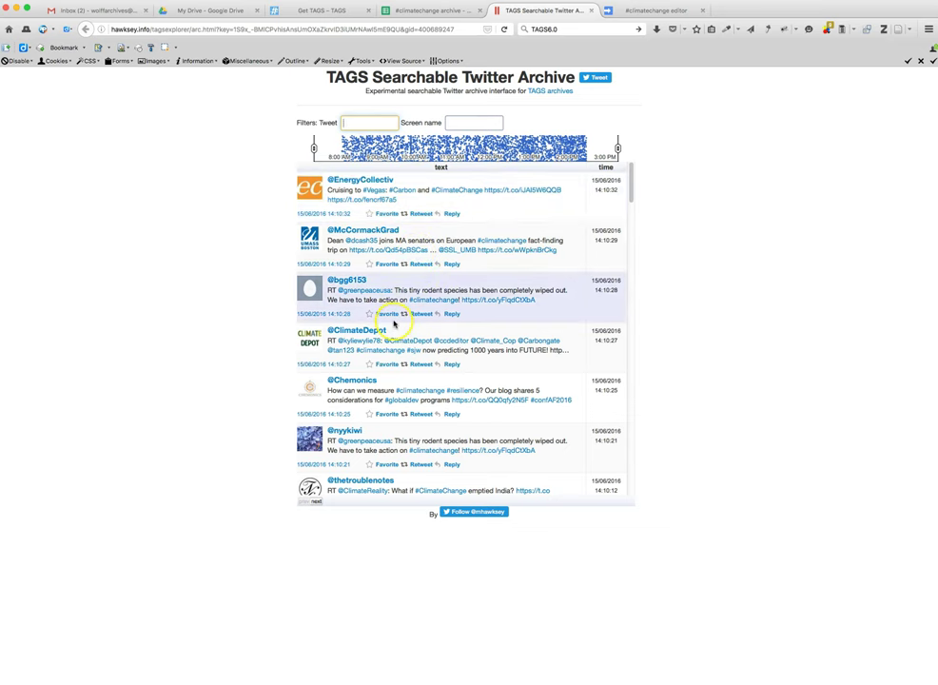
scroll(393, 324, "down", 5)
scroll(394, 322, "up", 2)
scroll(395, 321, "up", 4)
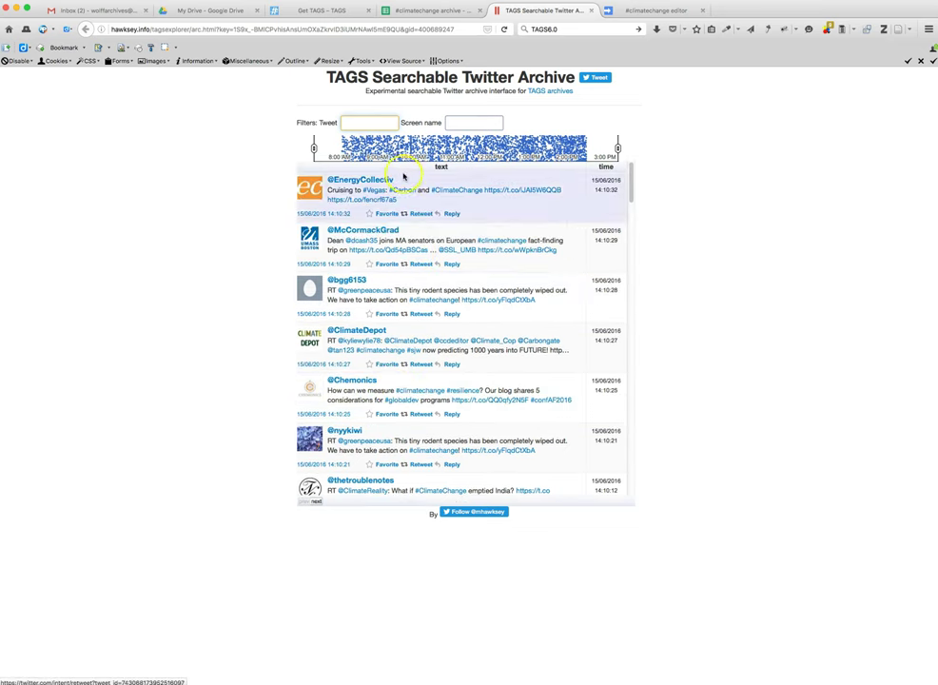
scroll(436, 252, "down", 7)
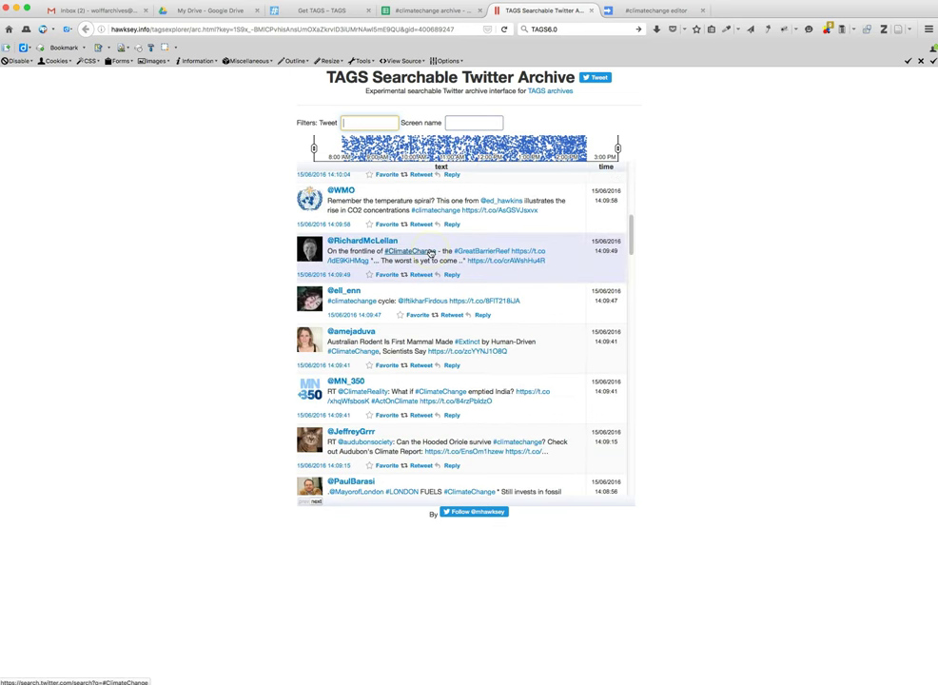
scroll(431, 252, "down", 3)
scroll(431, 252, "down", 2)
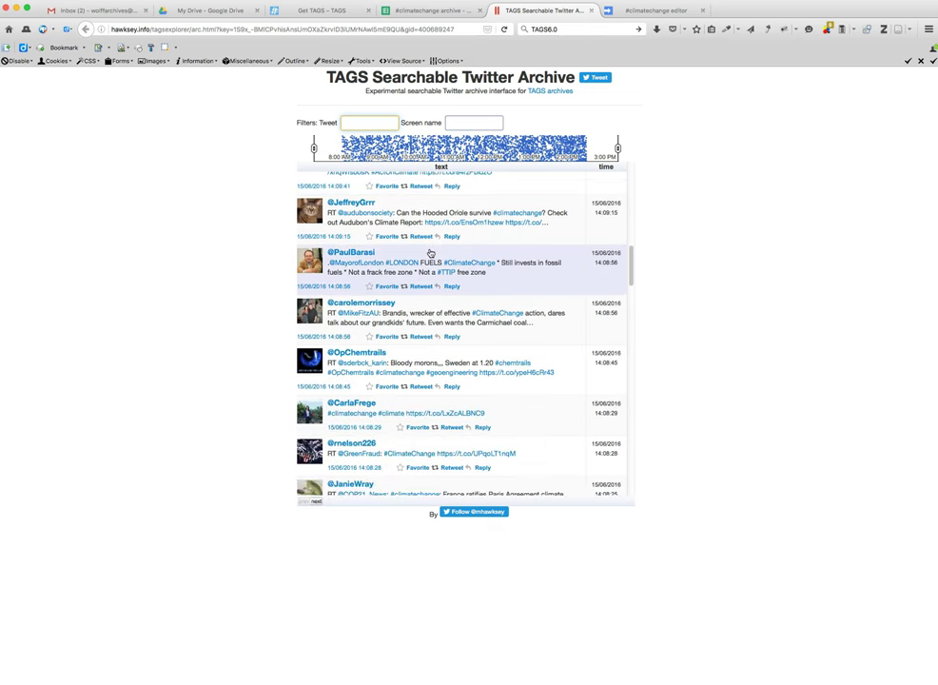
scroll(431, 252, "up", 11)
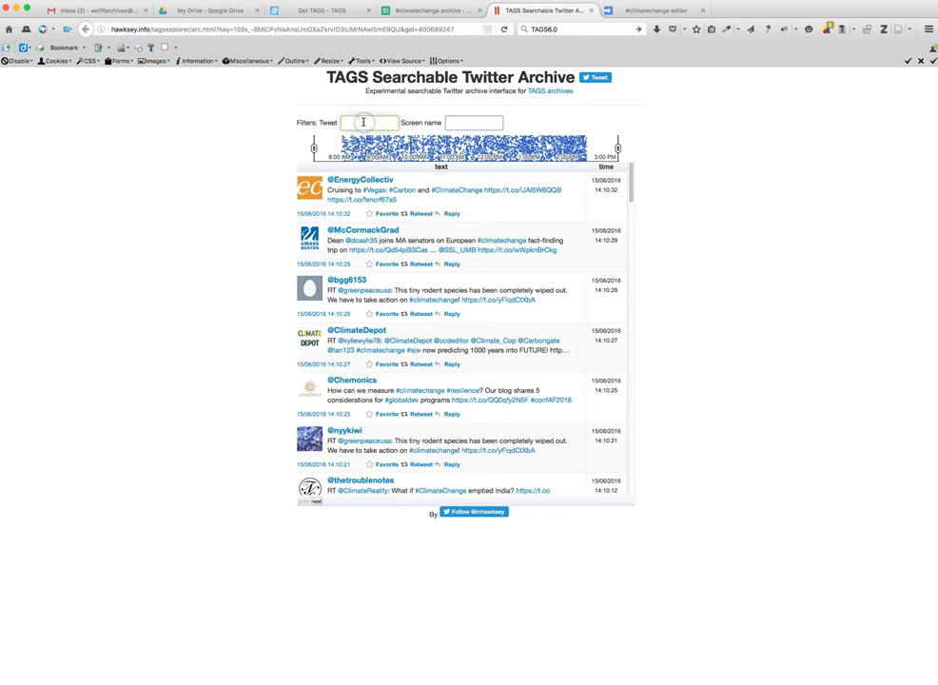
Step: Filter the archived tweets by '#carbon' and scroll through the matches
type("#climate")
key("BackSpace")
key("BackSpace")
key("BackSpace")
key("BackSpace")
type("carbon")
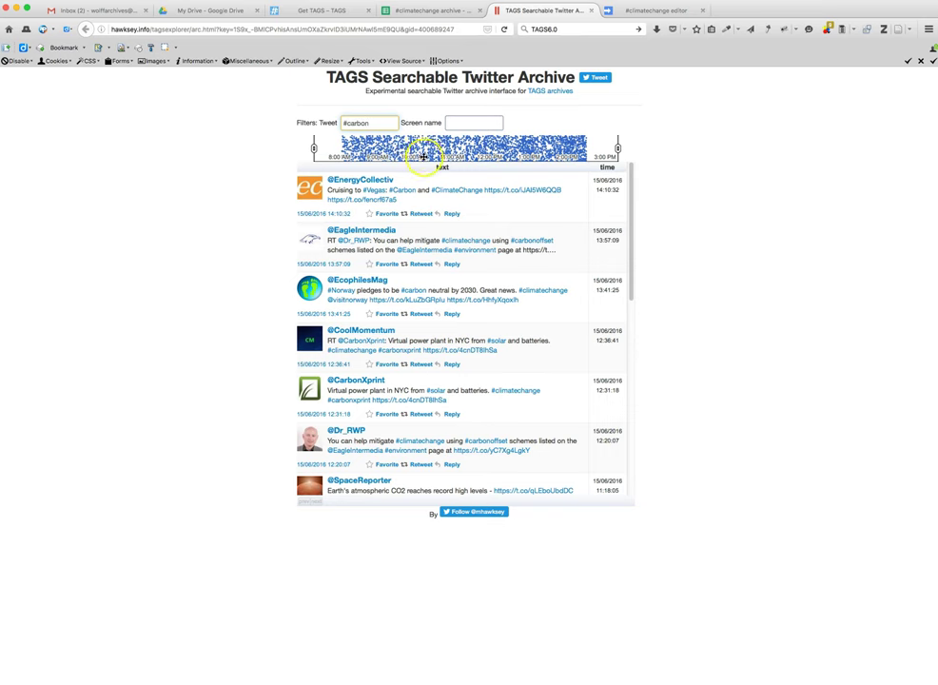
scroll(406, 215, "down", 2)
scroll(408, 214, "down", 5)
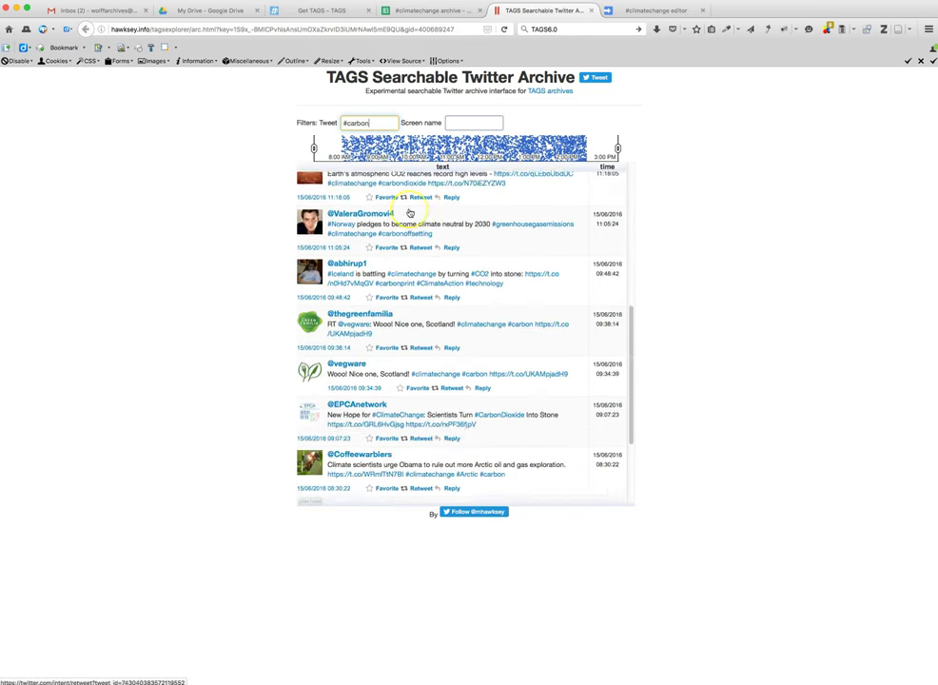
scroll(409, 212, "up", 6)
scroll(409, 212, "down", 1)
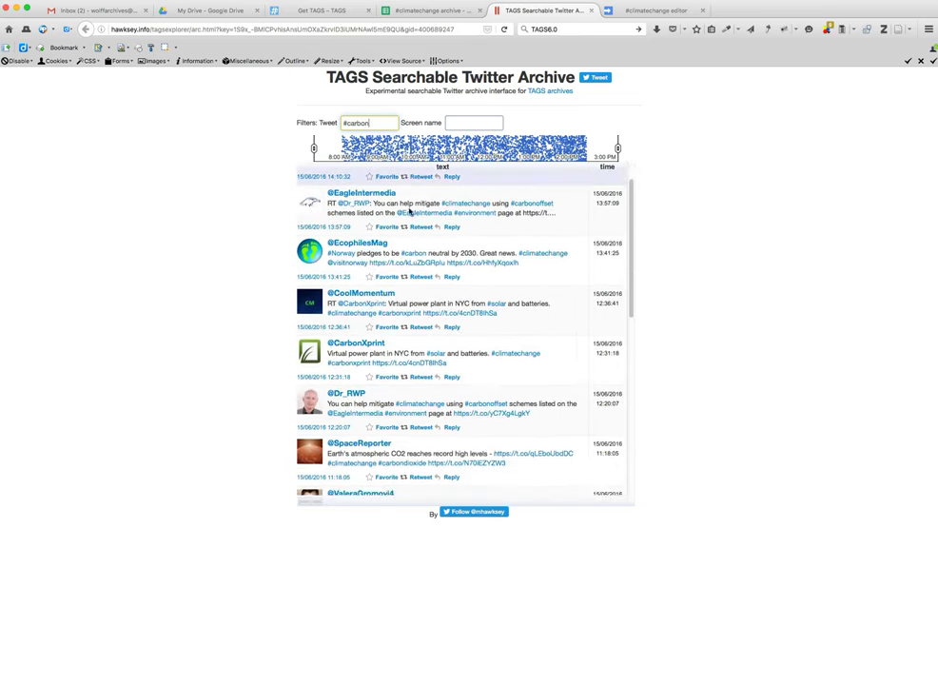
scroll(412, 207, "up", 1)
Step: Narrow the timeline range from both ends, leaving a single tweet from 12:20:07
left_click(443, 164)
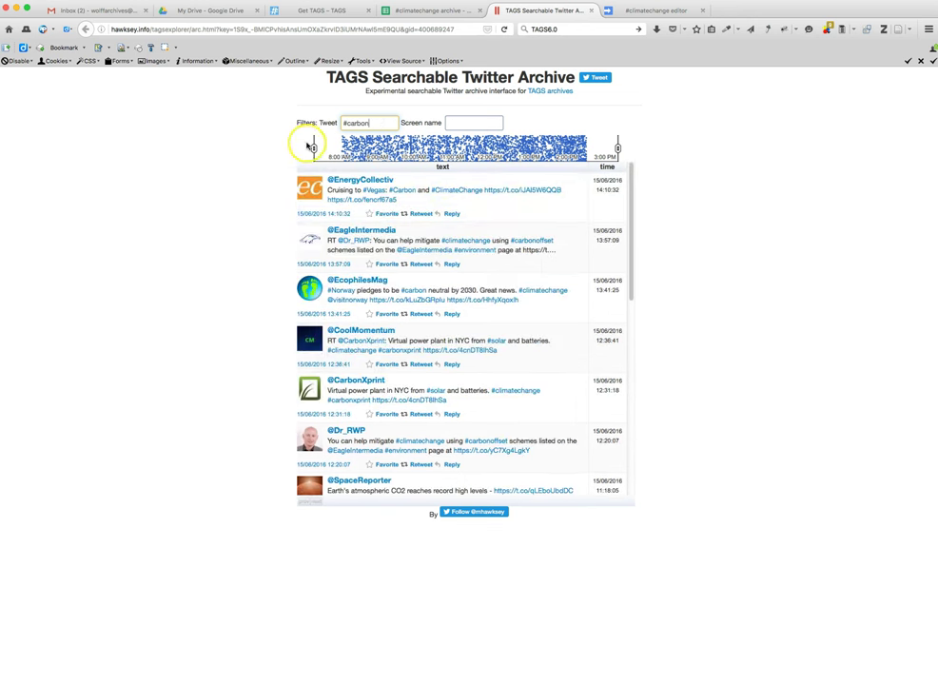
left_click_drag(312, 148, 480, 148)
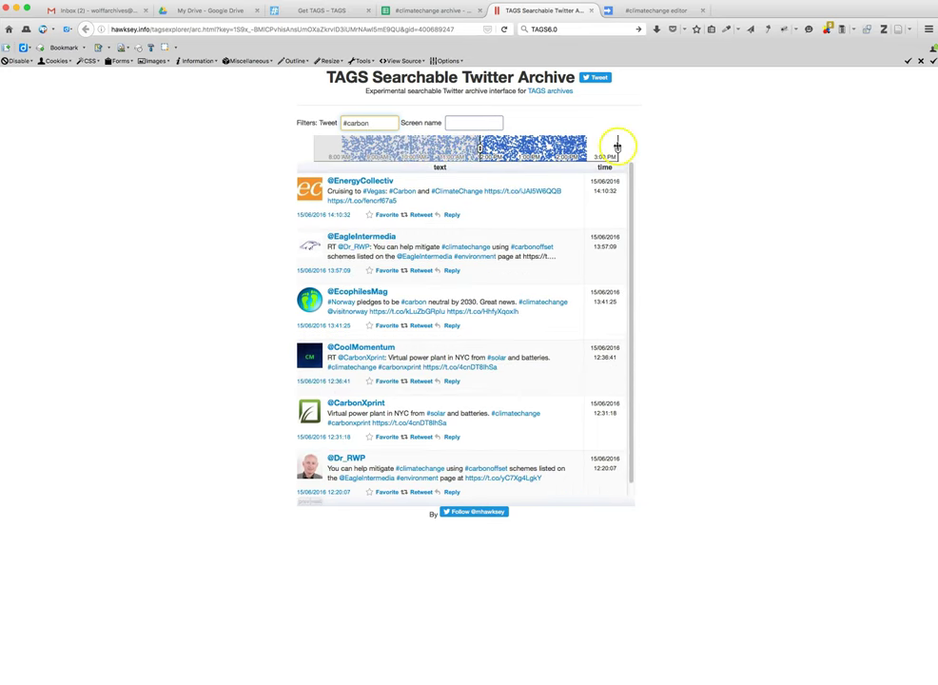
left_click_drag(615, 148, 516, 147)
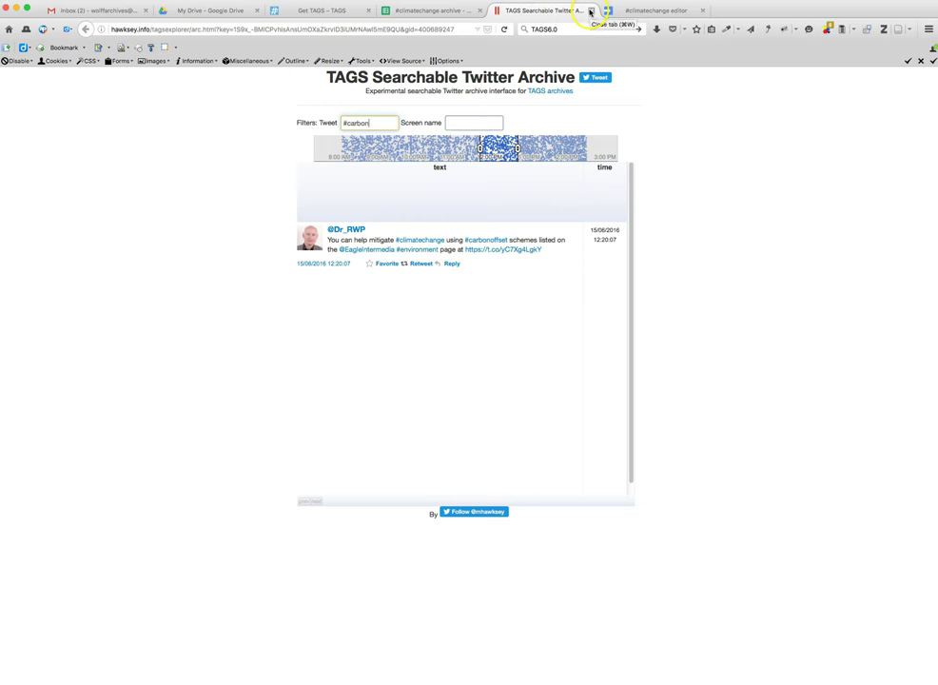
Step: Close the searchable archive, replay one account's conversation in TAGSExplorer, and close the playback
left_click(590, 12)
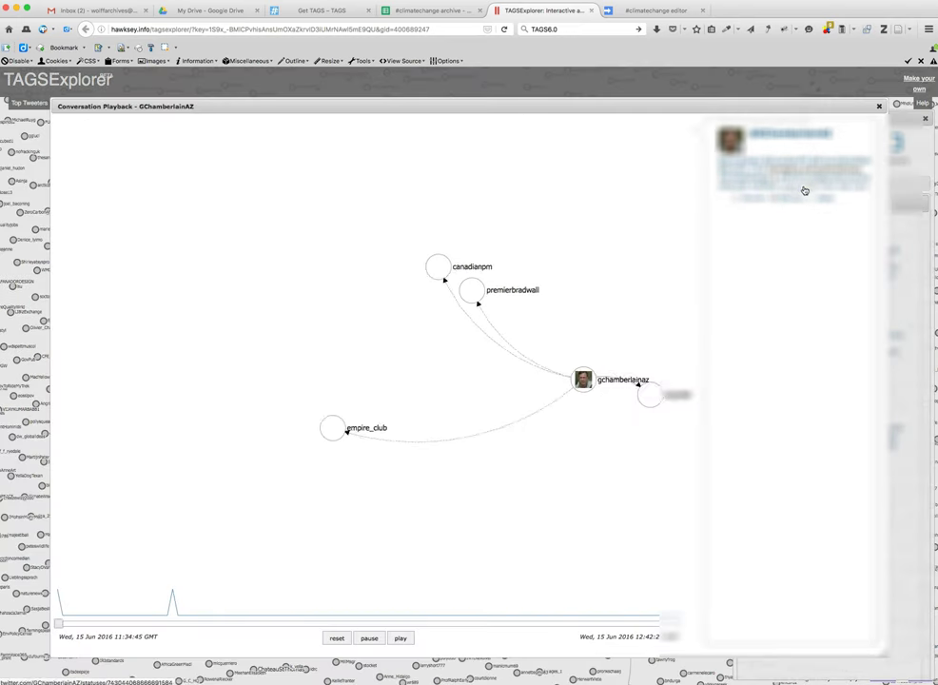
left_click(399, 637)
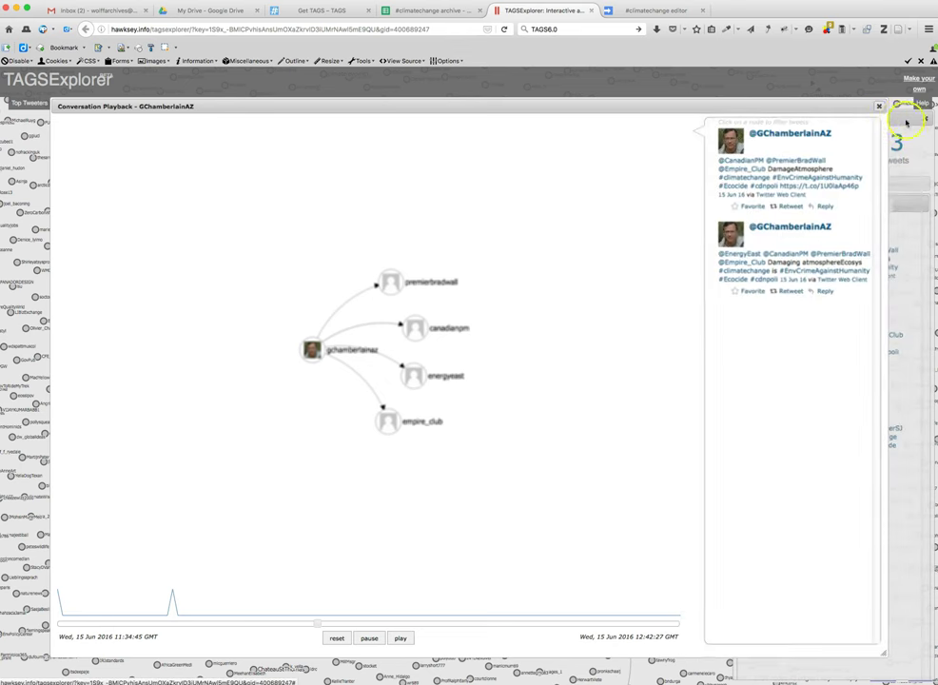
left_click(879, 106)
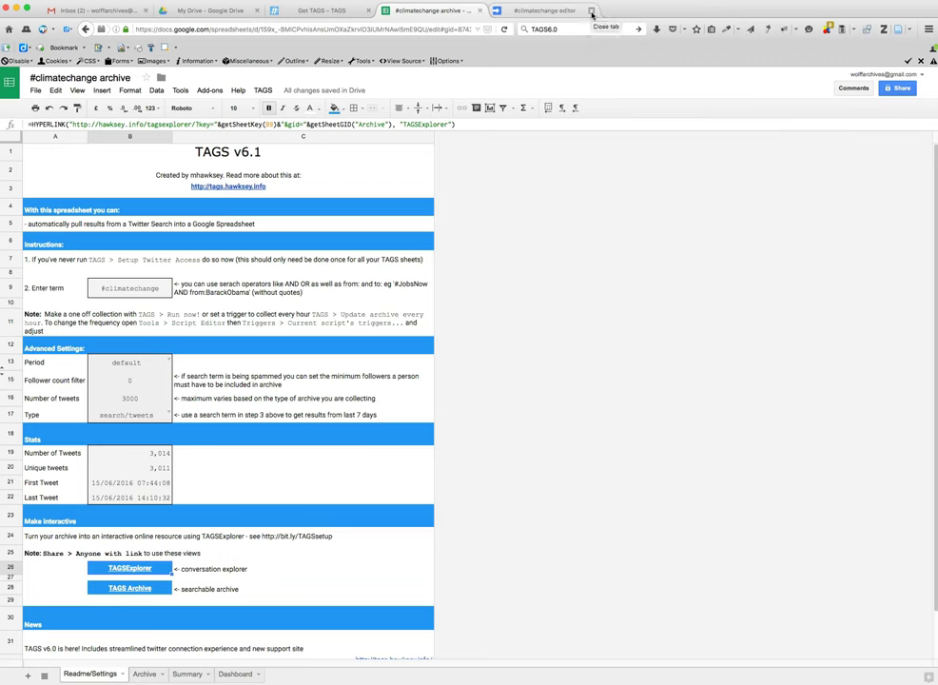
Step: Show the Archive sheet and scroll to its top rows
left_click(145, 674)
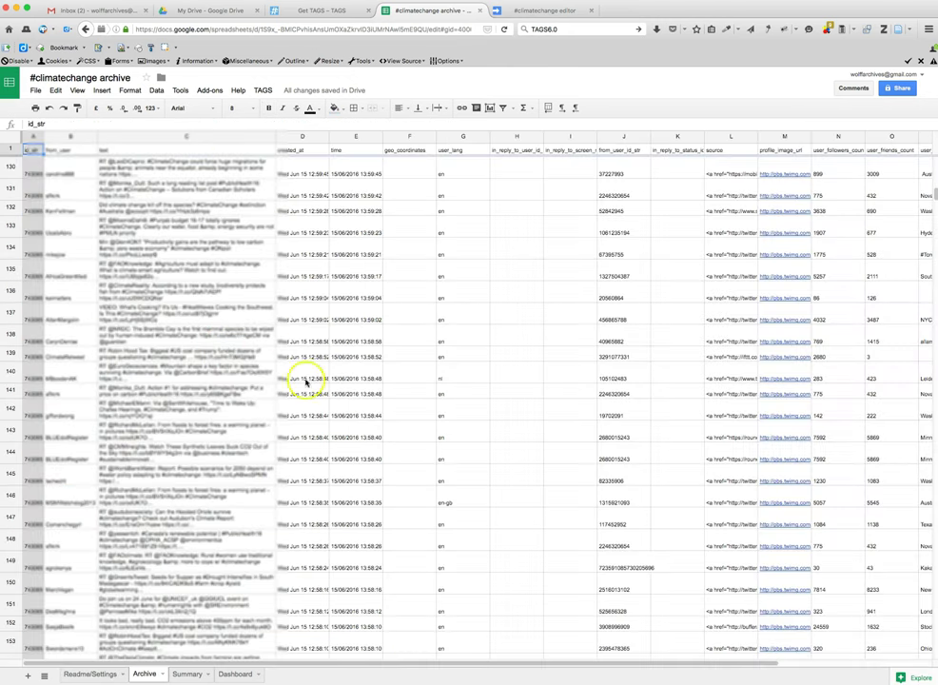
scroll(261, 418, "up", 20)
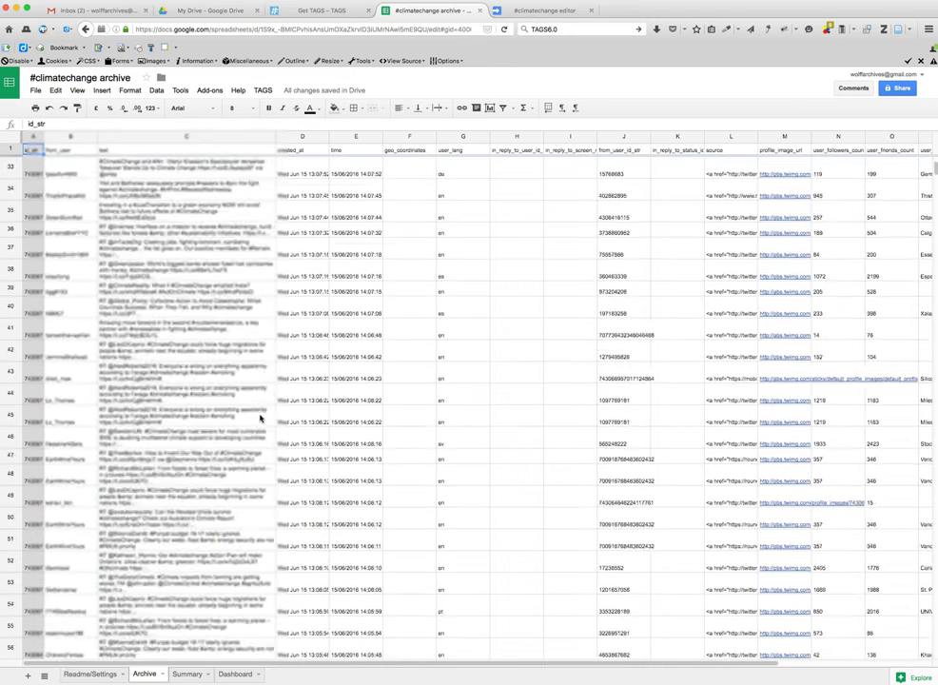
scroll(261, 419, "up", 3)
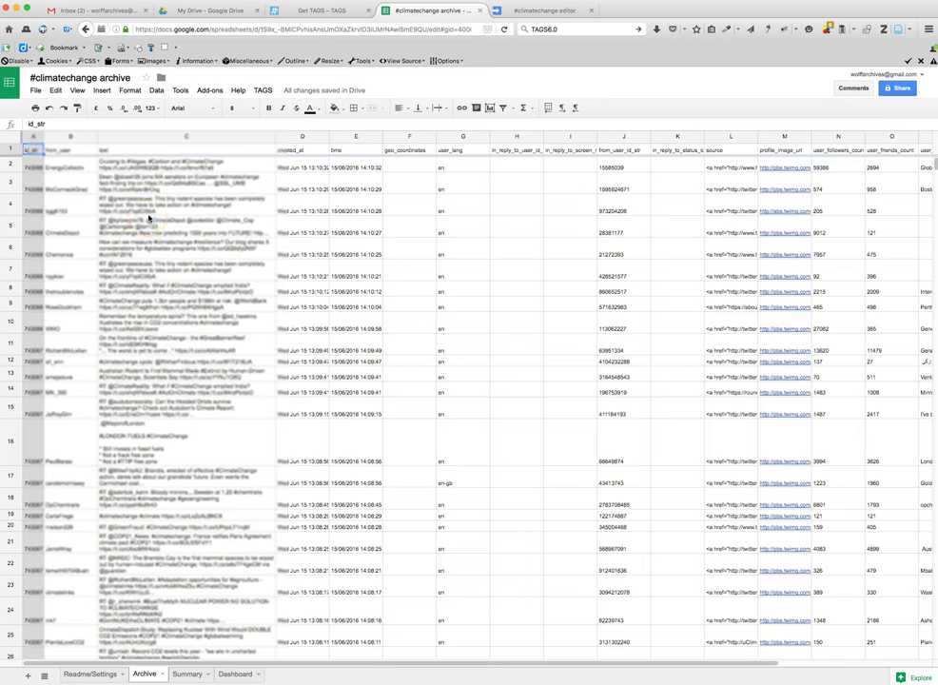
Step: Download the Archive sheet as comma-separated values (Archive.csv) and bring Firefox's prompt into view
left_click(35, 91)
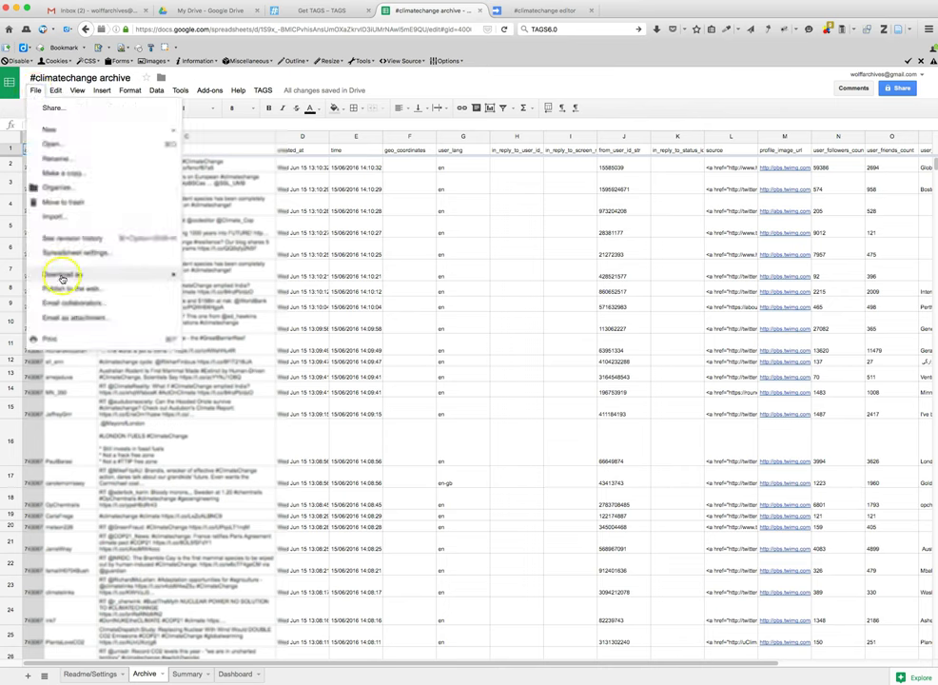
mouse_move(62, 276)
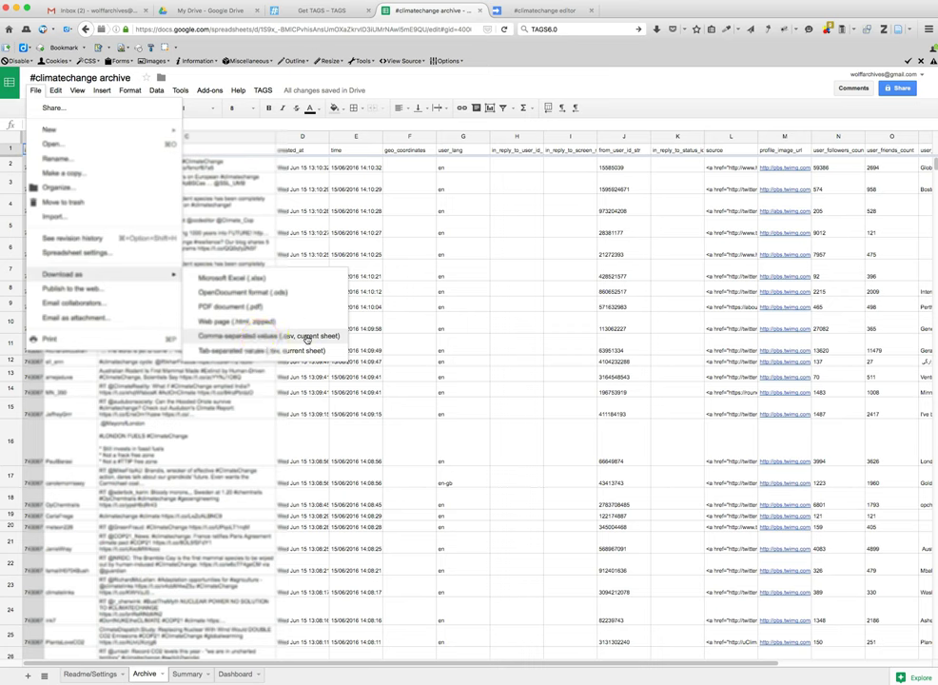
left_click(268, 341)
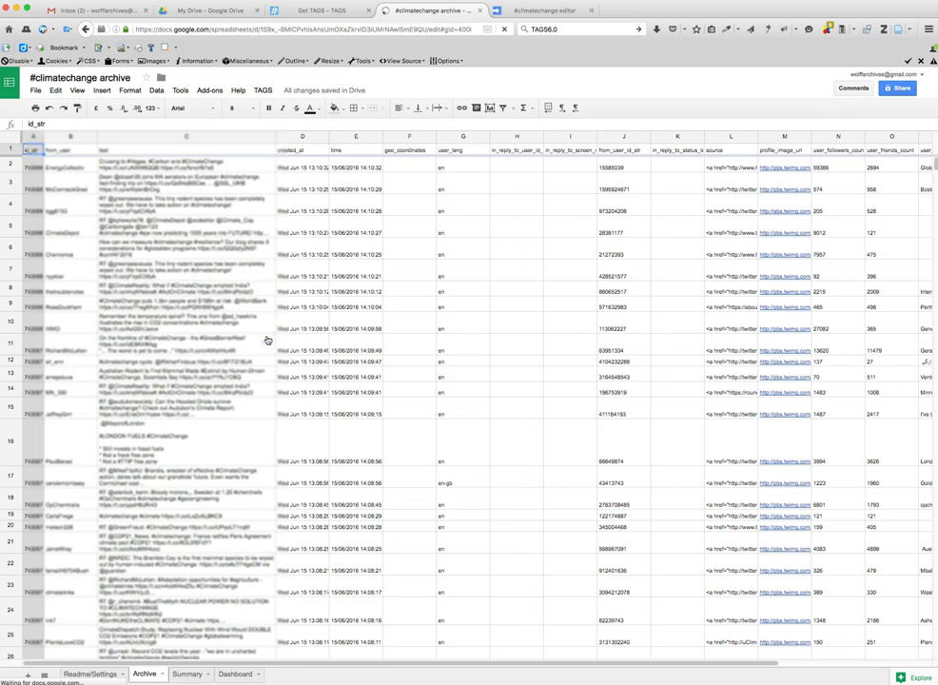
left_click(268, 332)
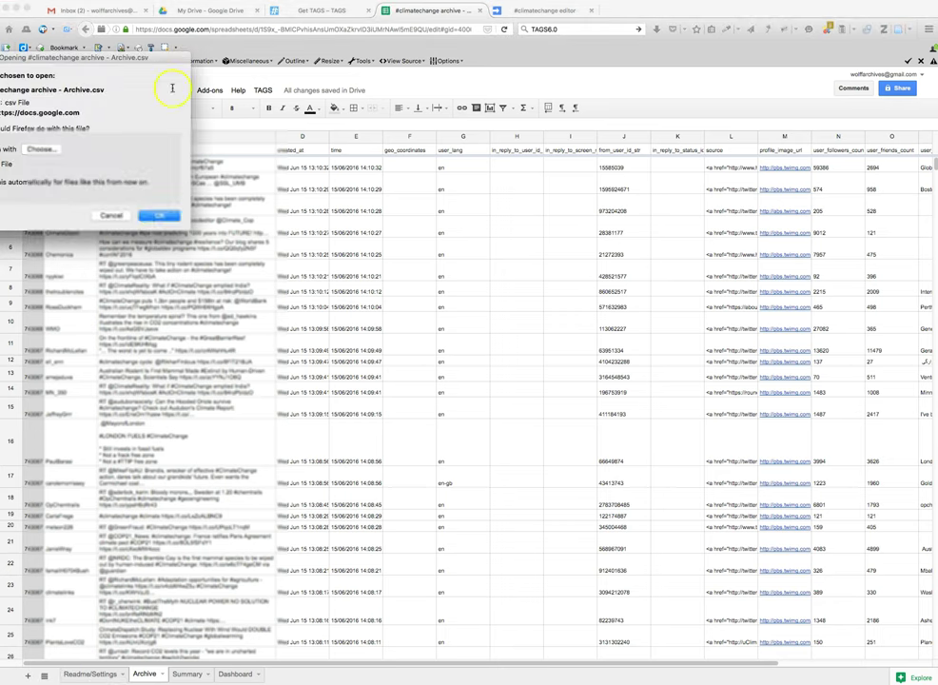
left_click_drag(141, 58, 352, 167)
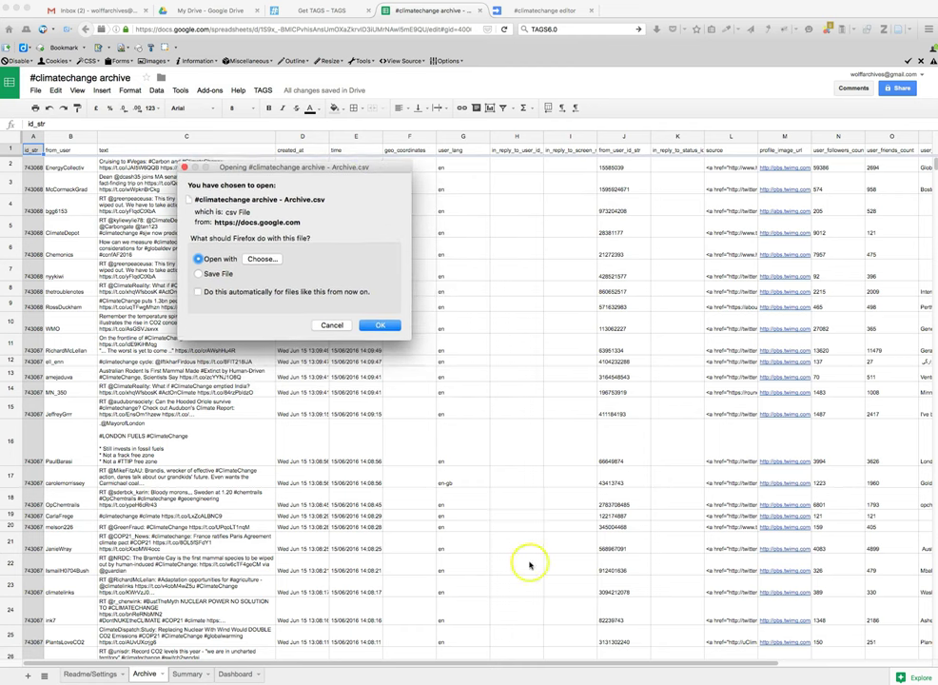
left_click(324, 327)
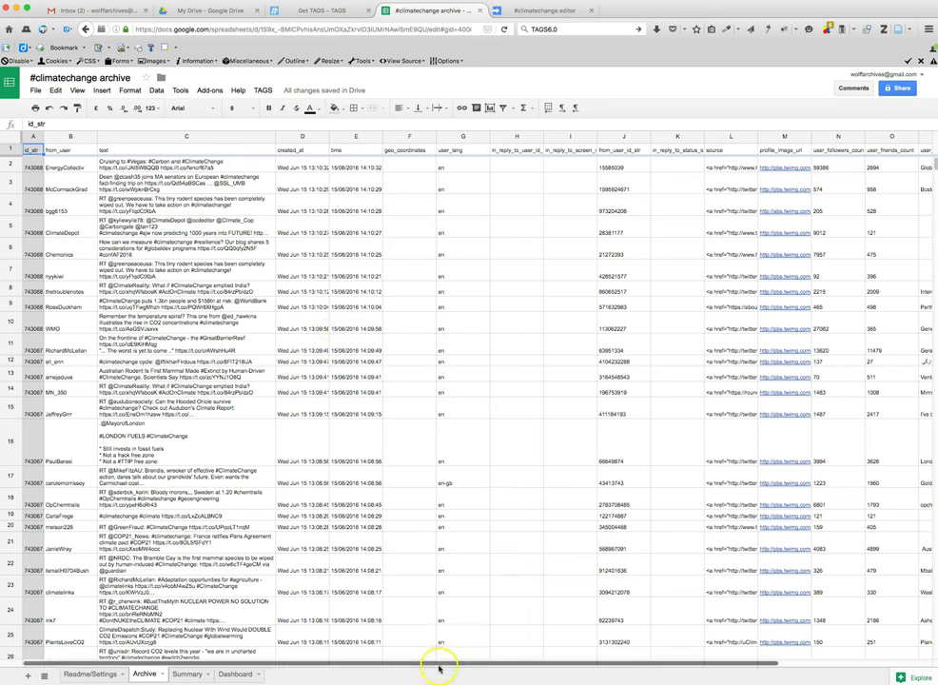
left_click_drag(440, 663, 414, 666)
Step: Return to the Readme/Settings sheet, whose stats show 3,014 collected tweets
left_click(92, 674)
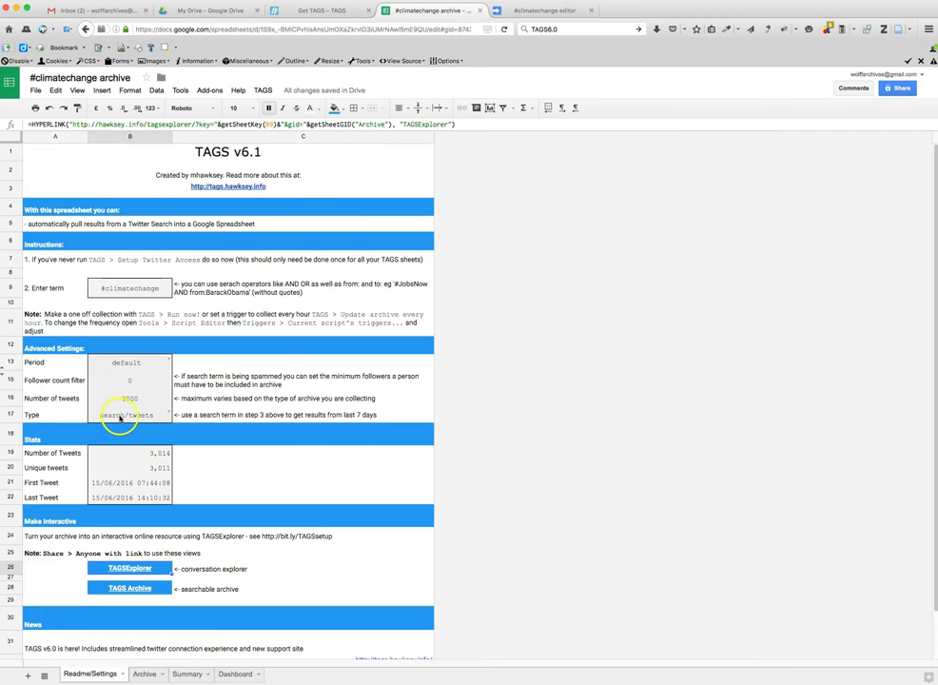